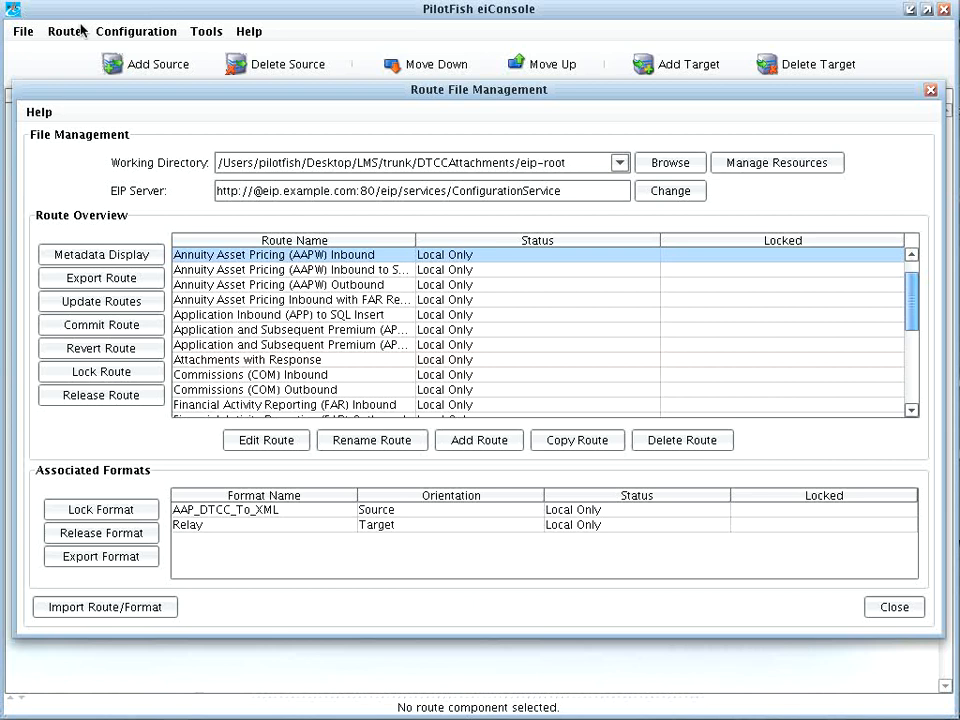
Step: Open the Application Inbound (APP) to SQL Insert route from the Route Overview list
click(333, 376)
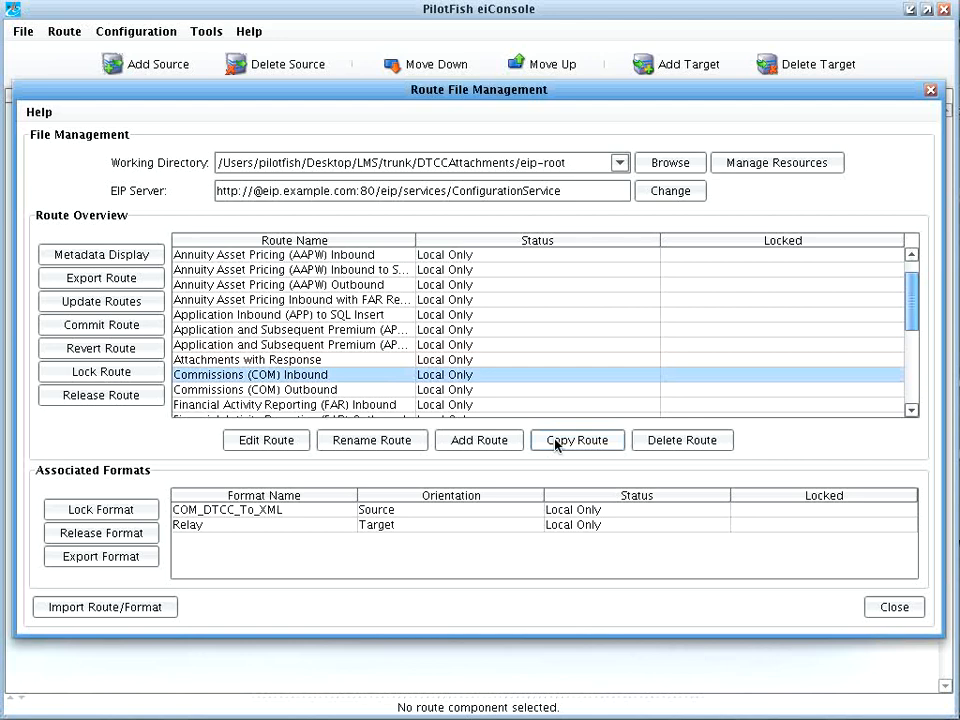
click(434, 316)
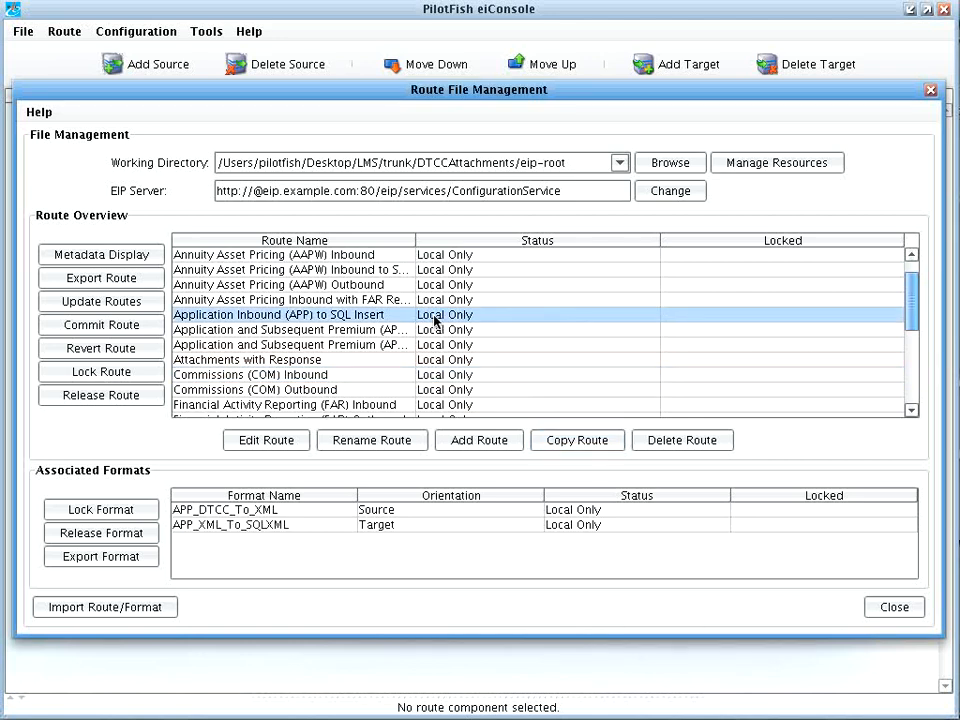
double_click(434, 317)
Step: Step through each APP route stage from APP Directory to APP Database, ending on the Directory Listener
click(85, 183)
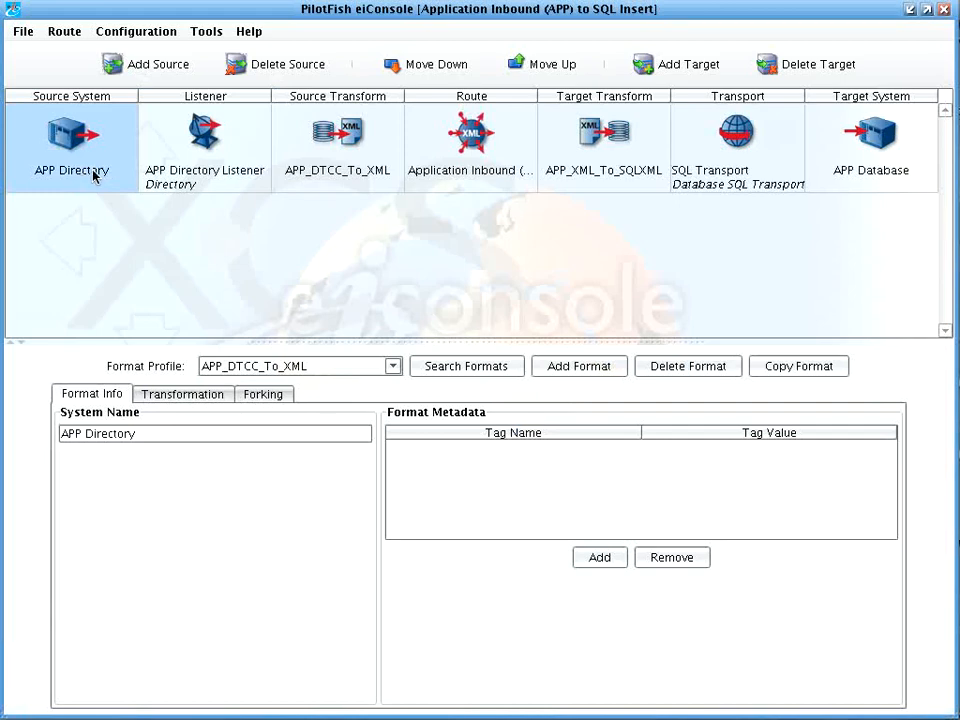
click(250, 168)
click(392, 171)
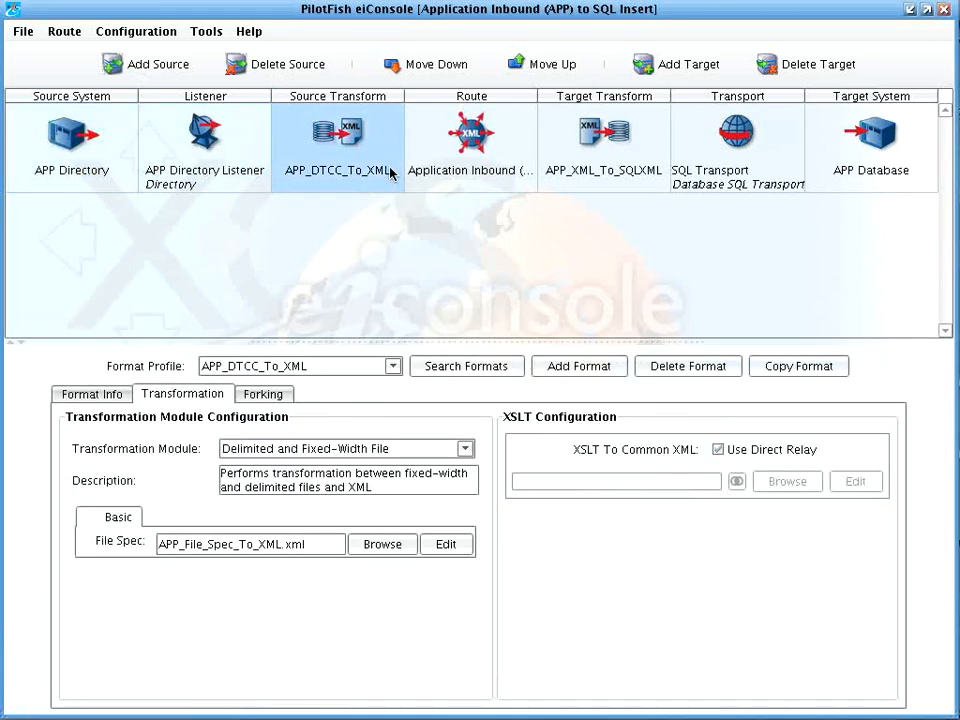
click(467, 171)
click(615, 163)
click(734, 142)
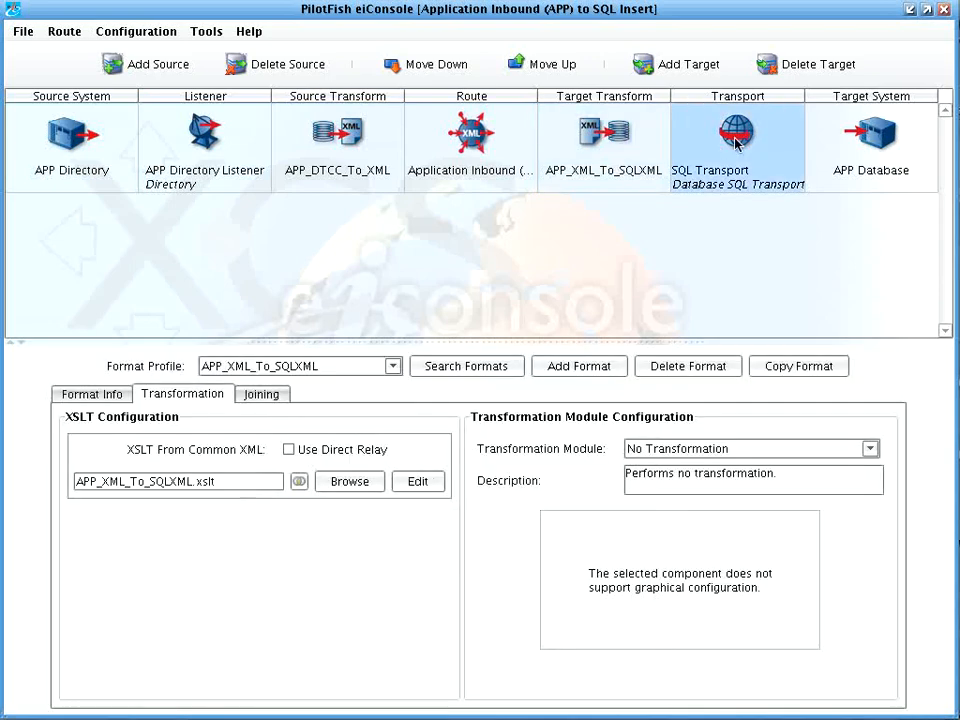
click(832, 147)
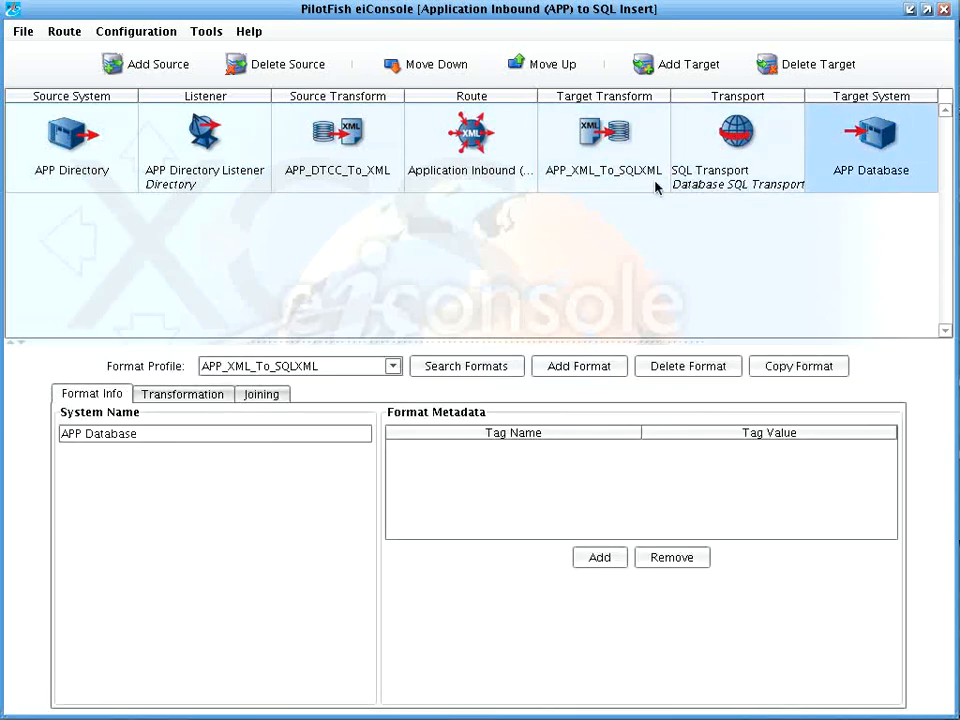
click(49, 163)
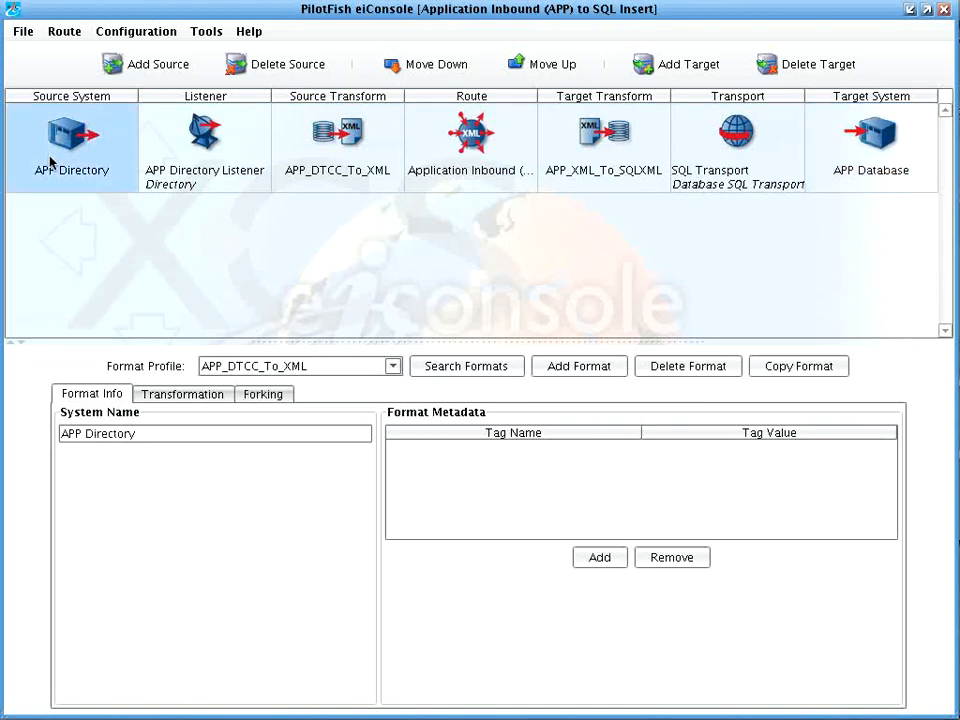
click(198, 174)
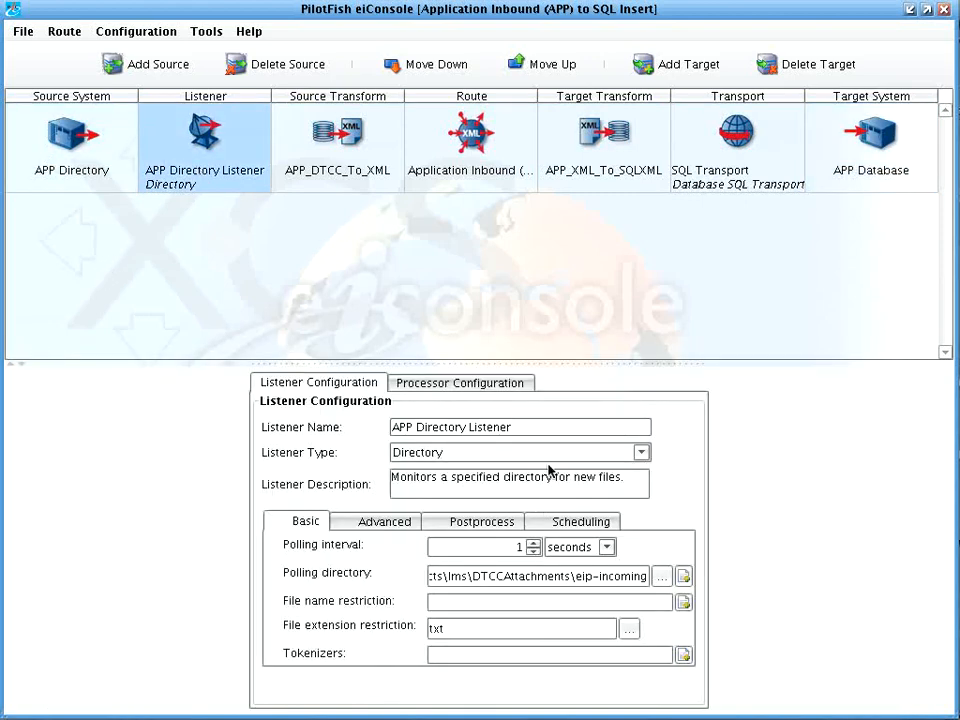
Step: Review the Directory listener type and its Advanced, Postprocess, Scheduling and Basic options
click(550, 455)
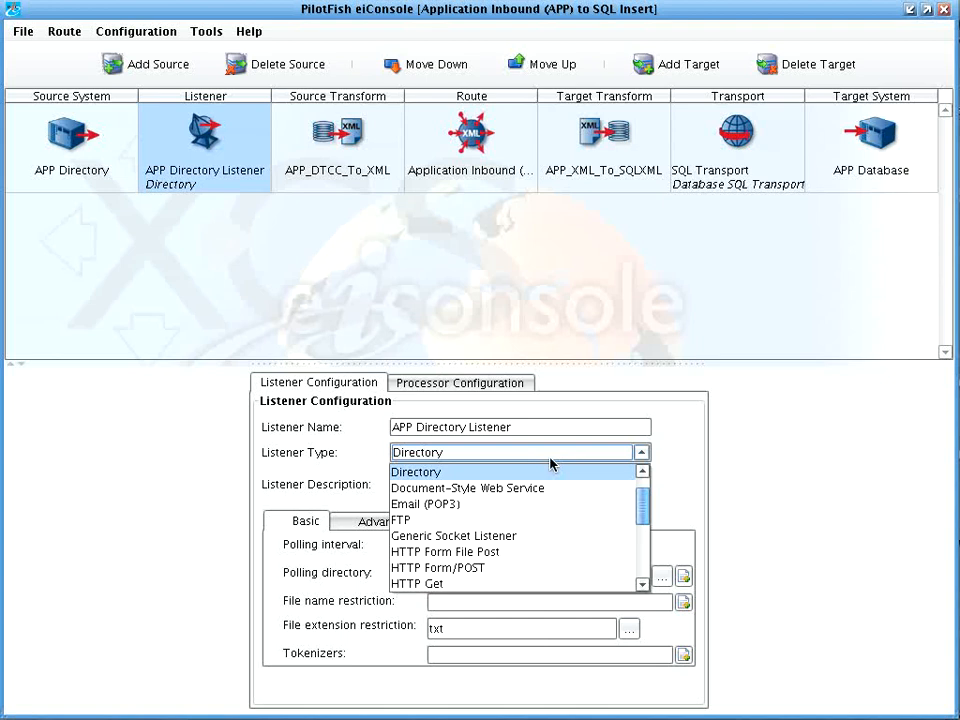
click(550, 463)
click(400, 522)
click(480, 522)
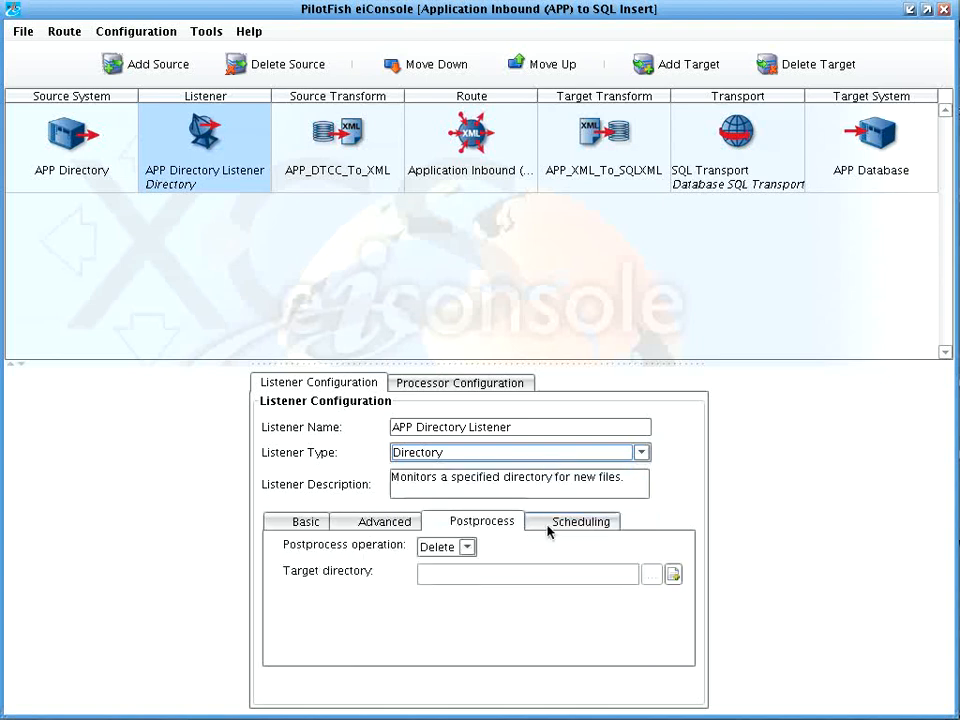
click(570, 522)
click(298, 526)
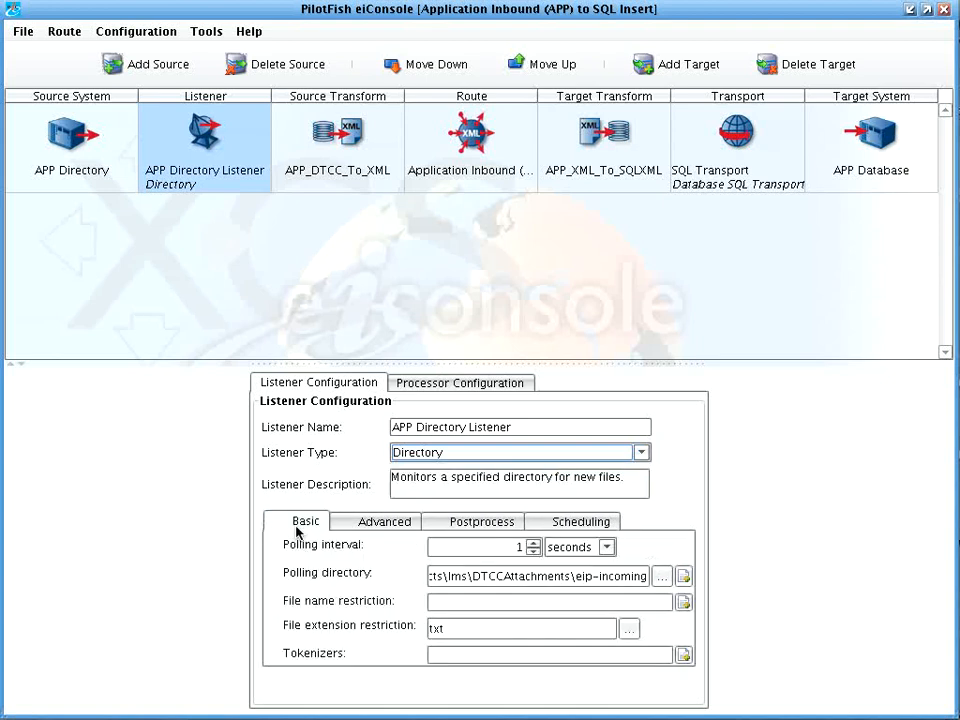
Step: Check the listener's empty Processor Configuration, browsing processor types without adding one
click(420, 384)
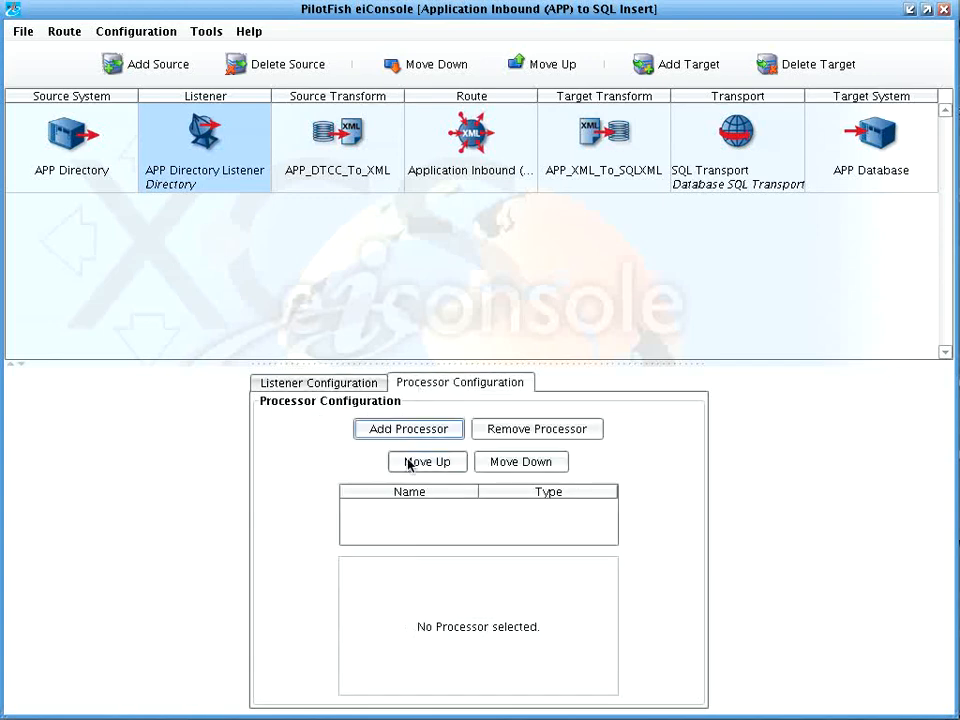
click(382, 432)
click(512, 350)
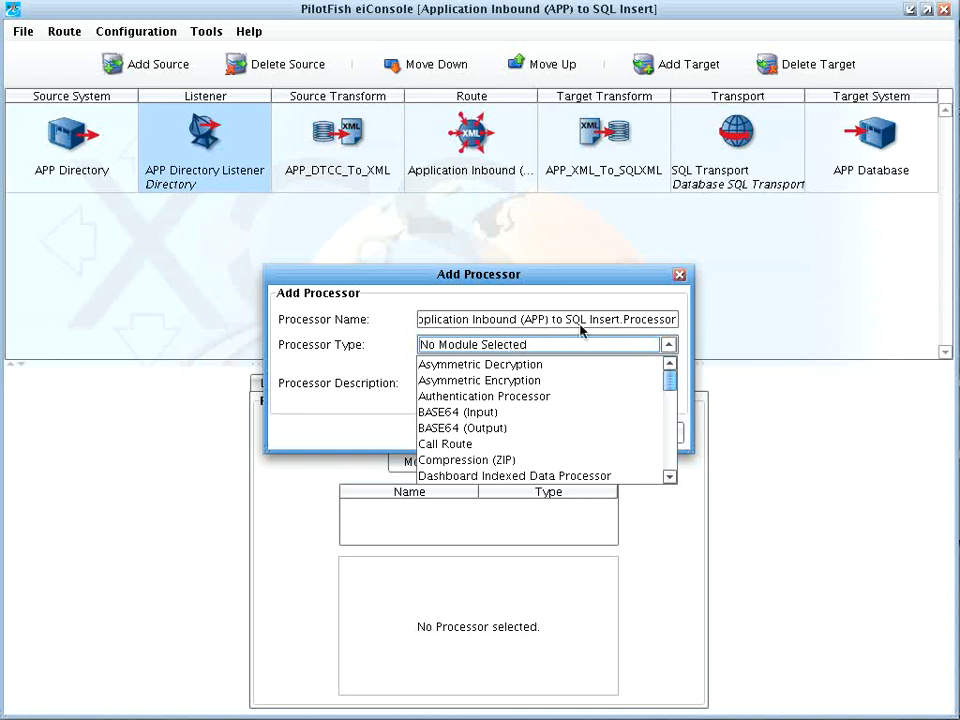
click(680, 276)
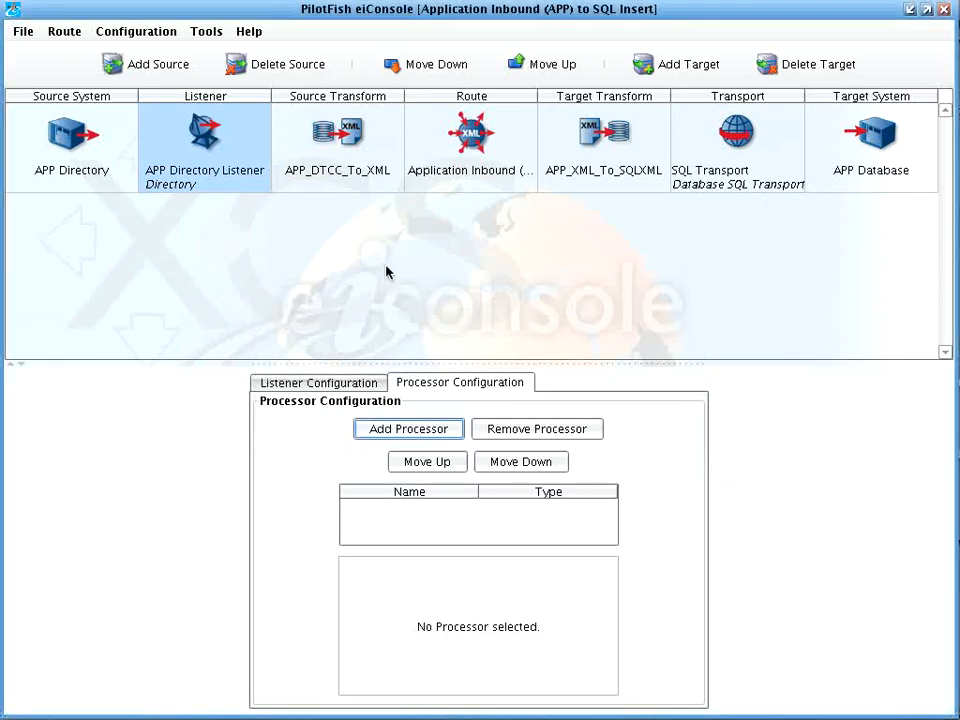
click(294, 159)
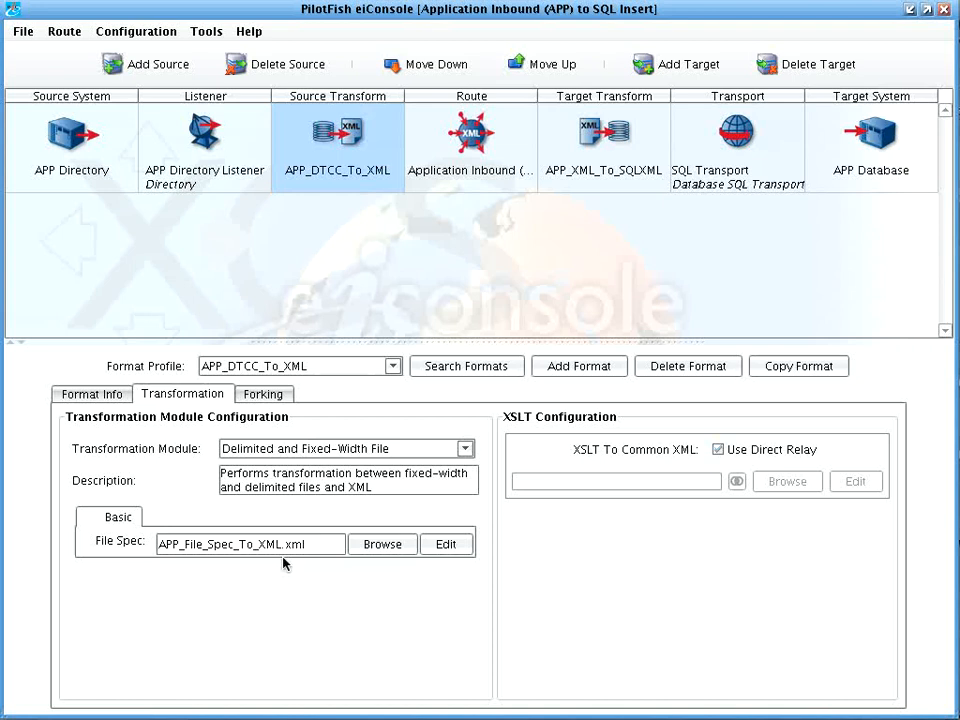
Step: Review the APP_DTCC_To_XML transformation module options without changing them, then view the route's general settings
click(425, 446)
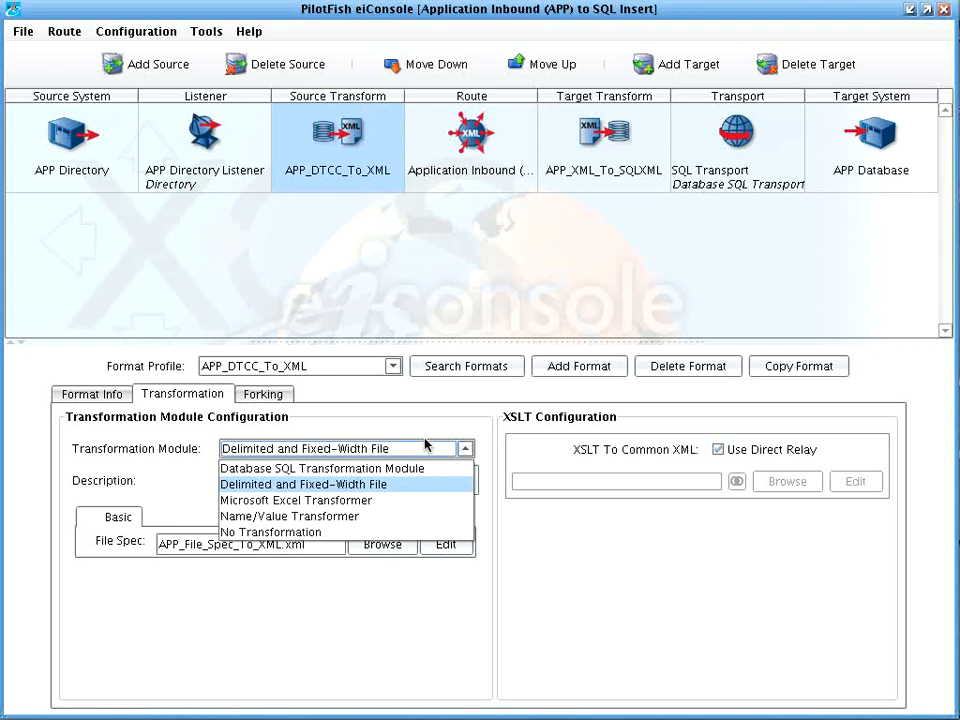
click(556, 433)
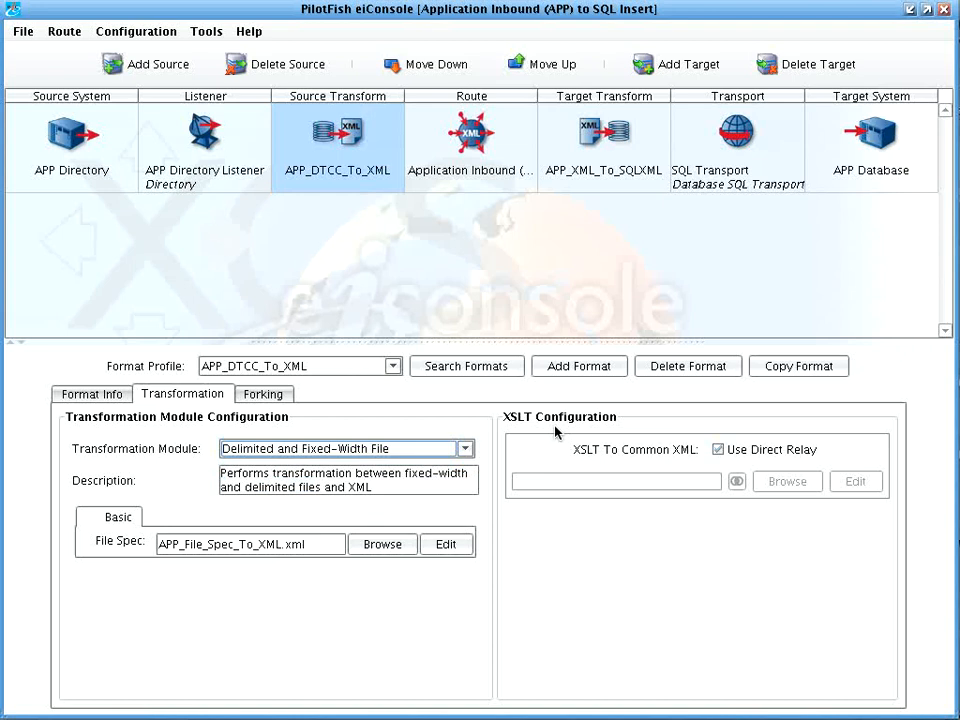
click(497, 180)
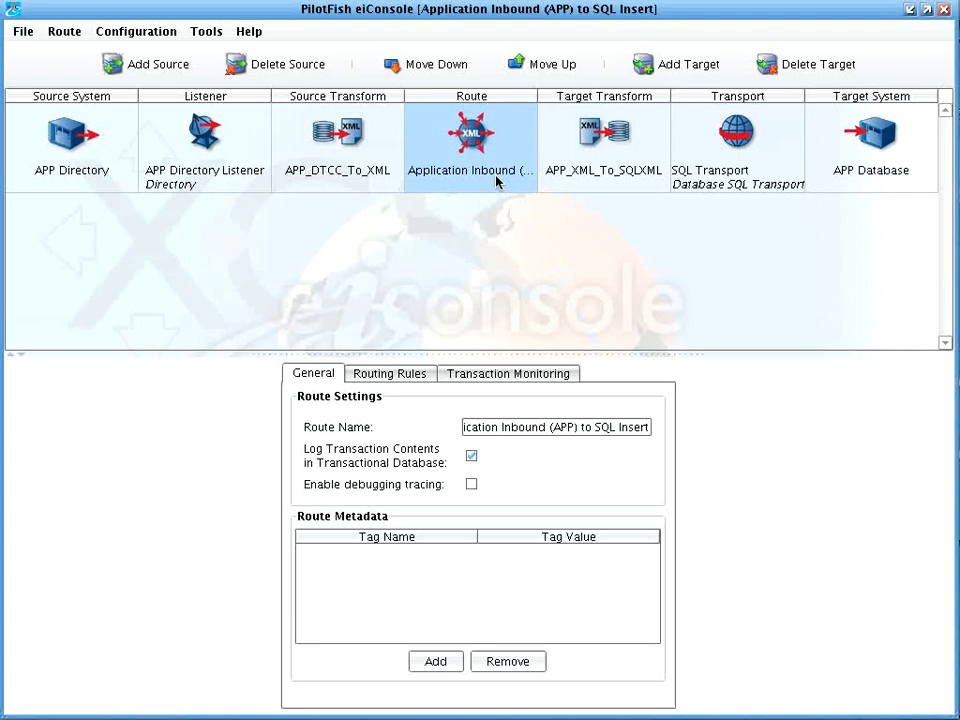
Step: Add a second, undefined target to the route under Routing Rules, then delete it again
click(416, 374)
click(491, 440)
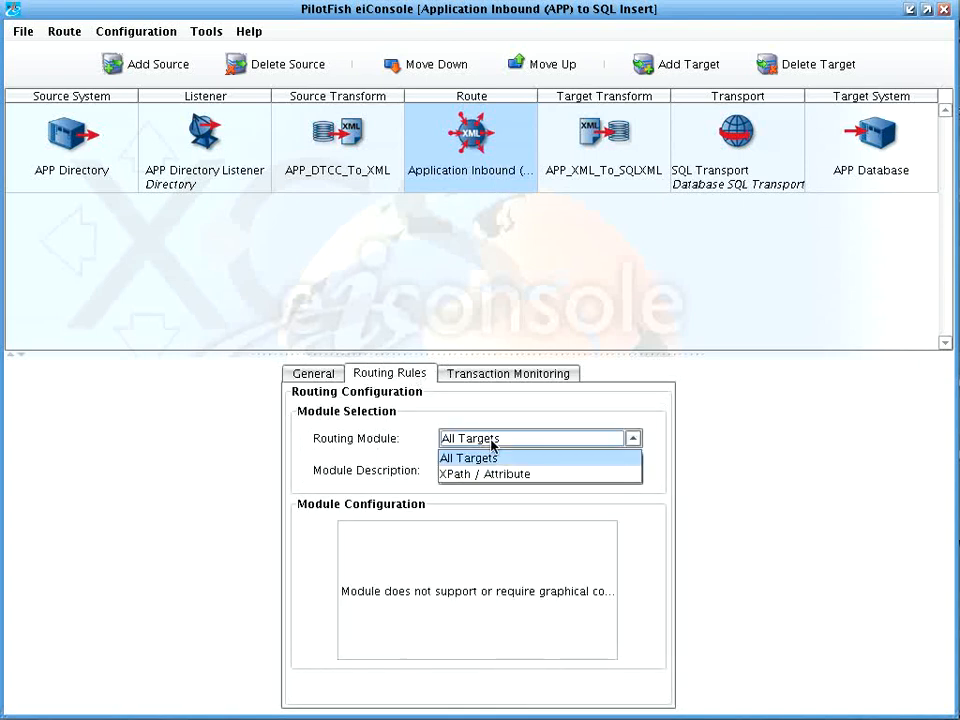
click(666, 64)
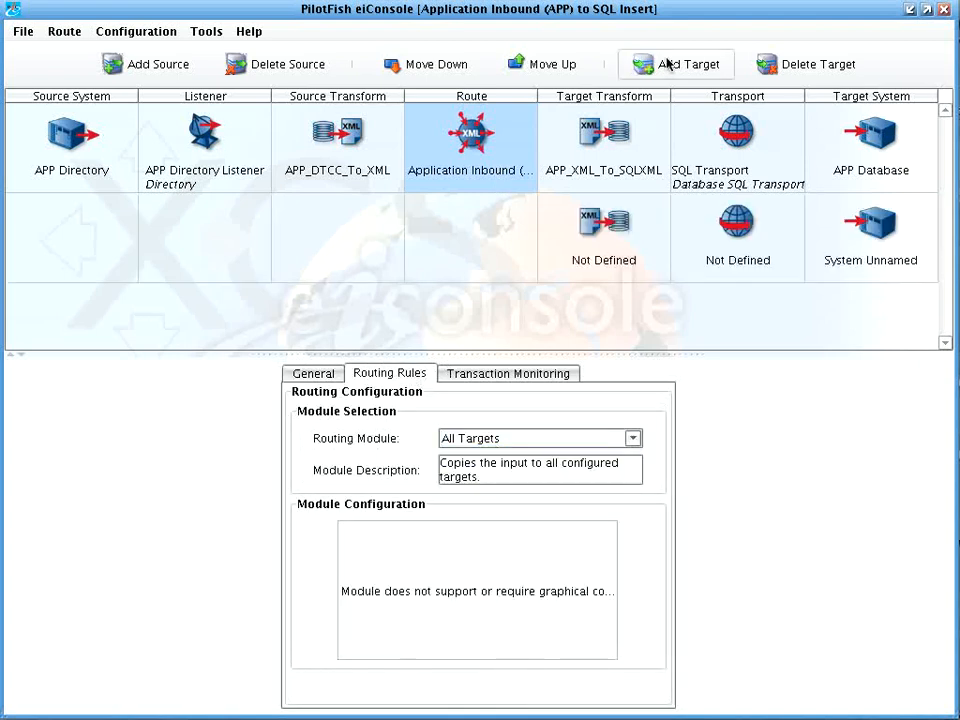
click(632, 152)
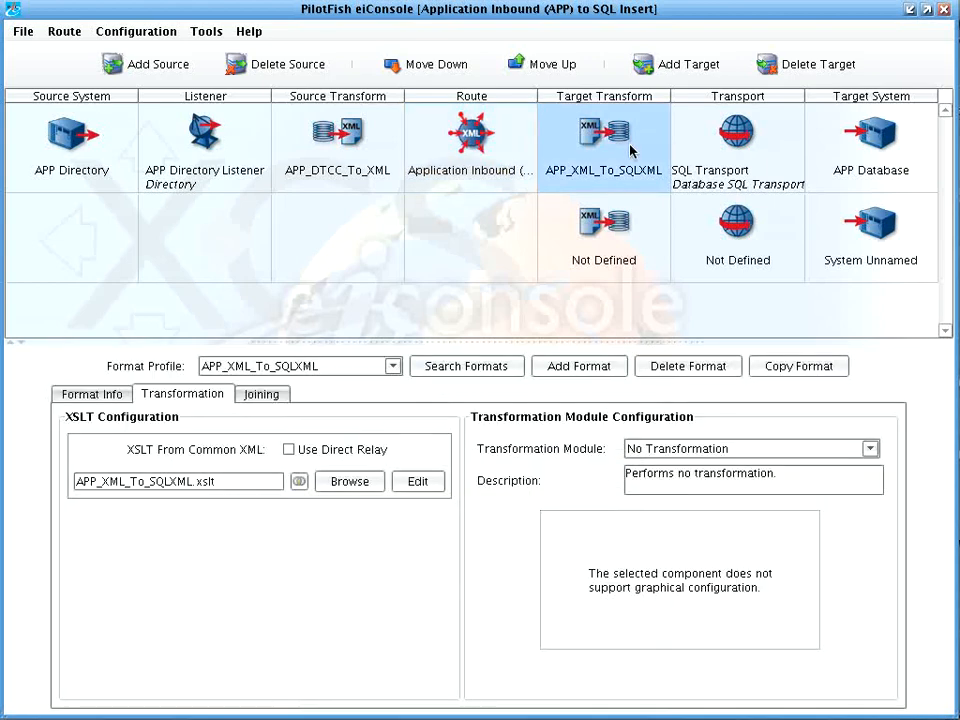
click(617, 259)
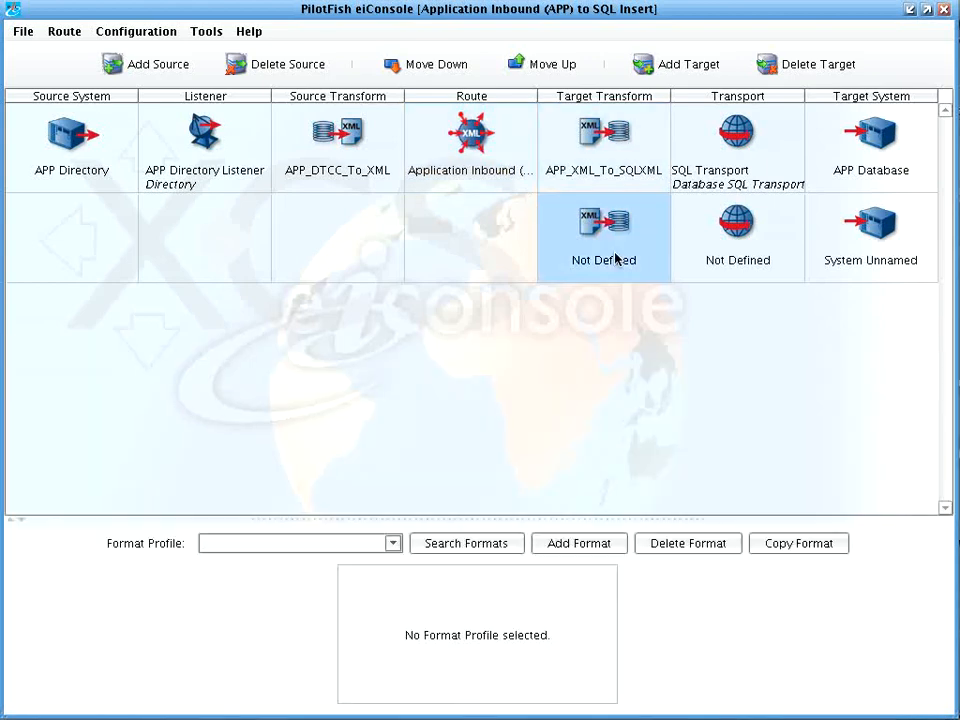
click(778, 66)
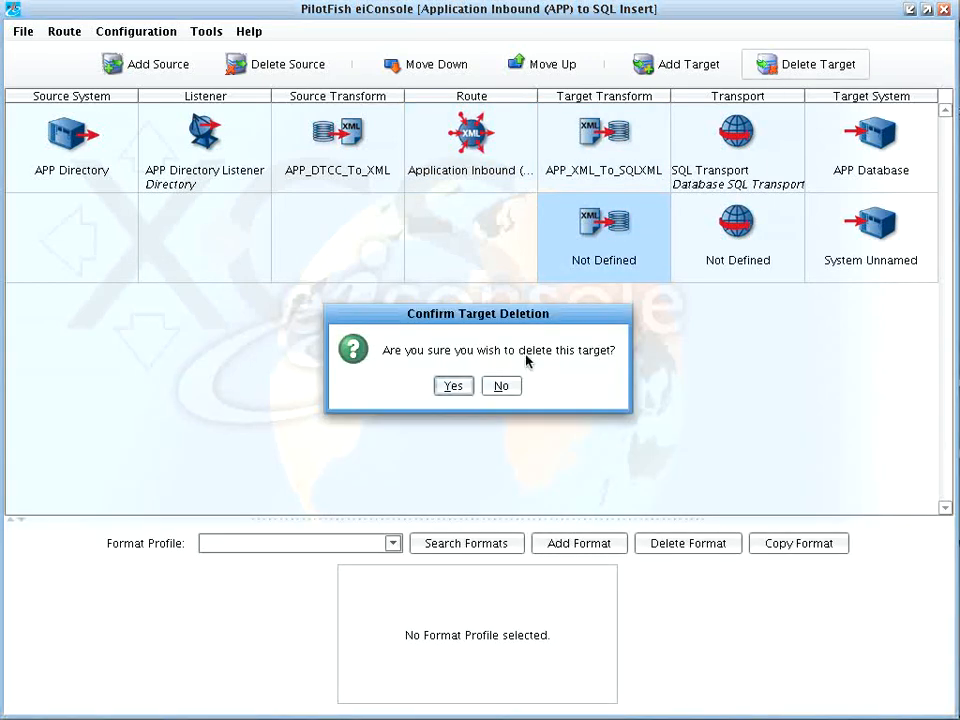
click(453, 386)
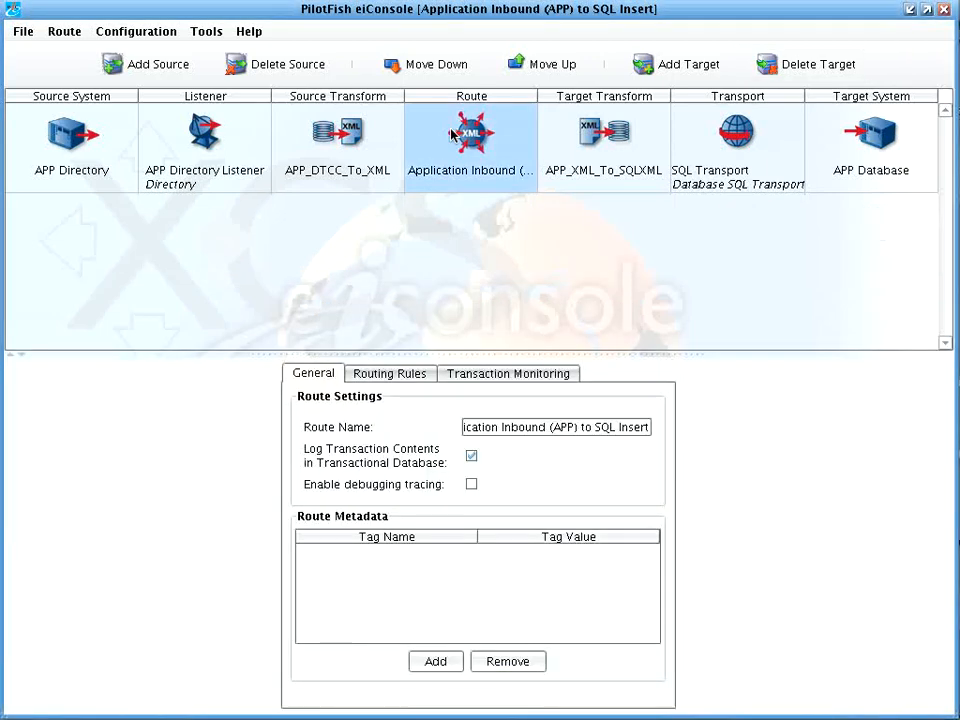
Step: Browse transaction monitor types under Transaction Monitoring and cancel without adding one
click(493, 378)
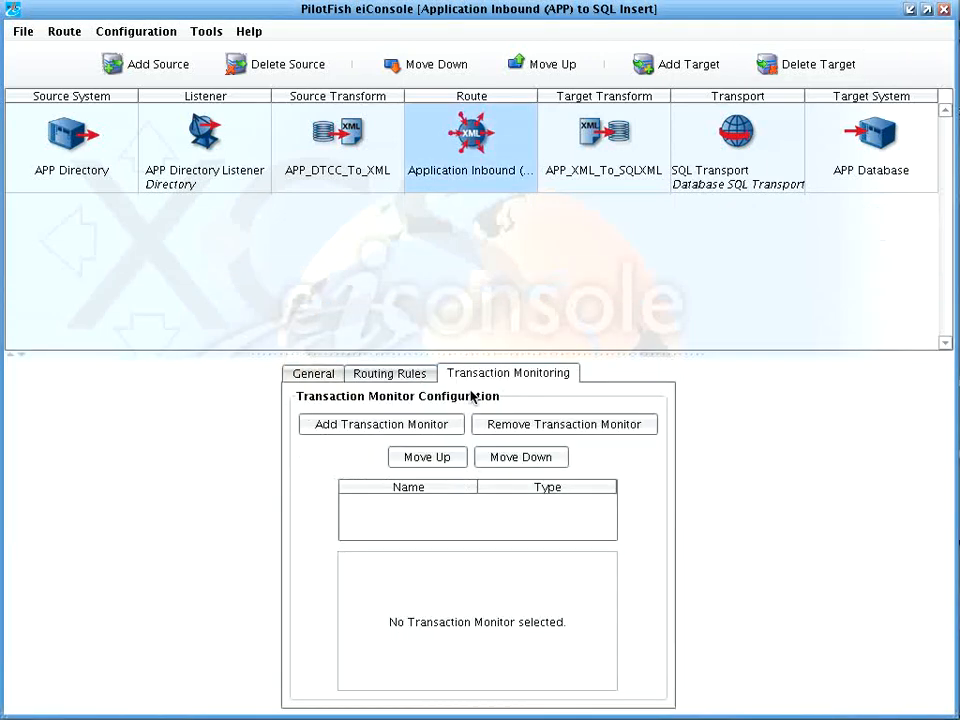
click(418, 430)
click(503, 345)
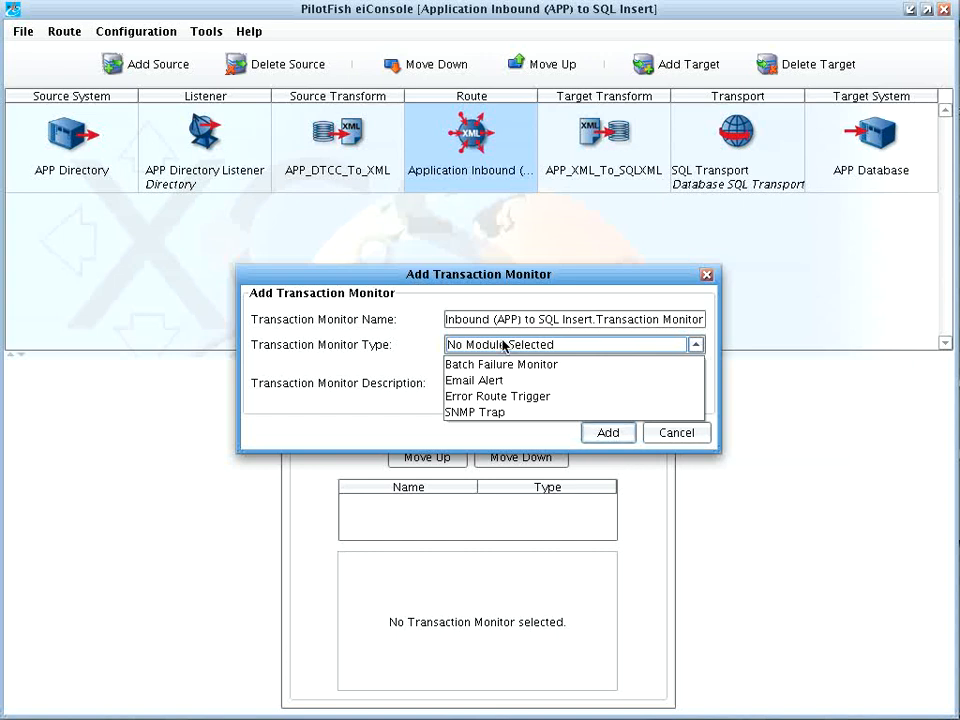
click(700, 438)
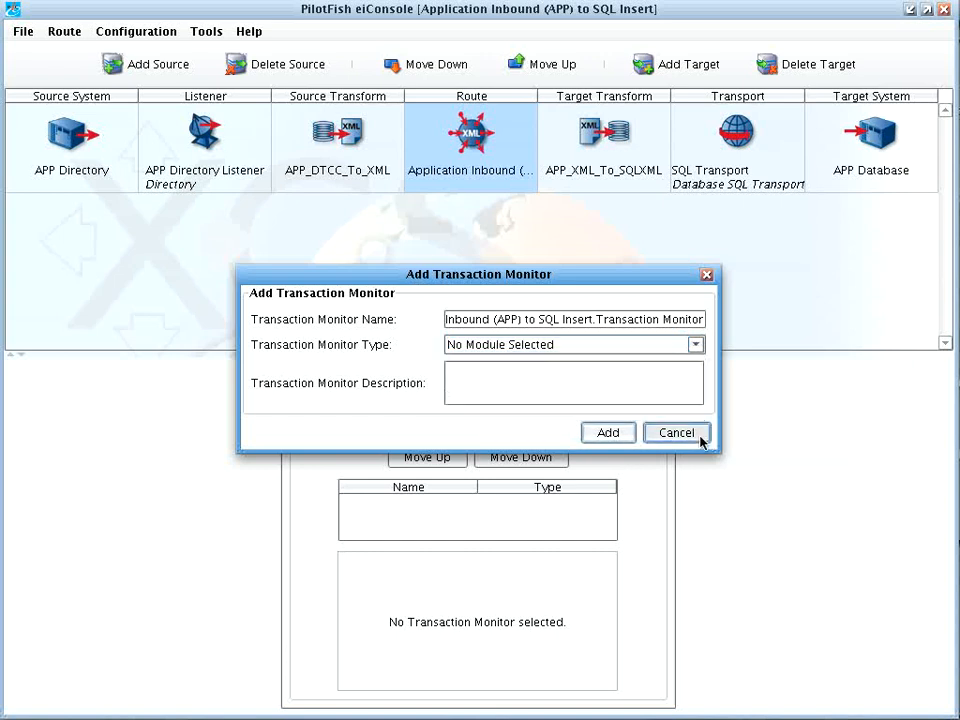
click(615, 162)
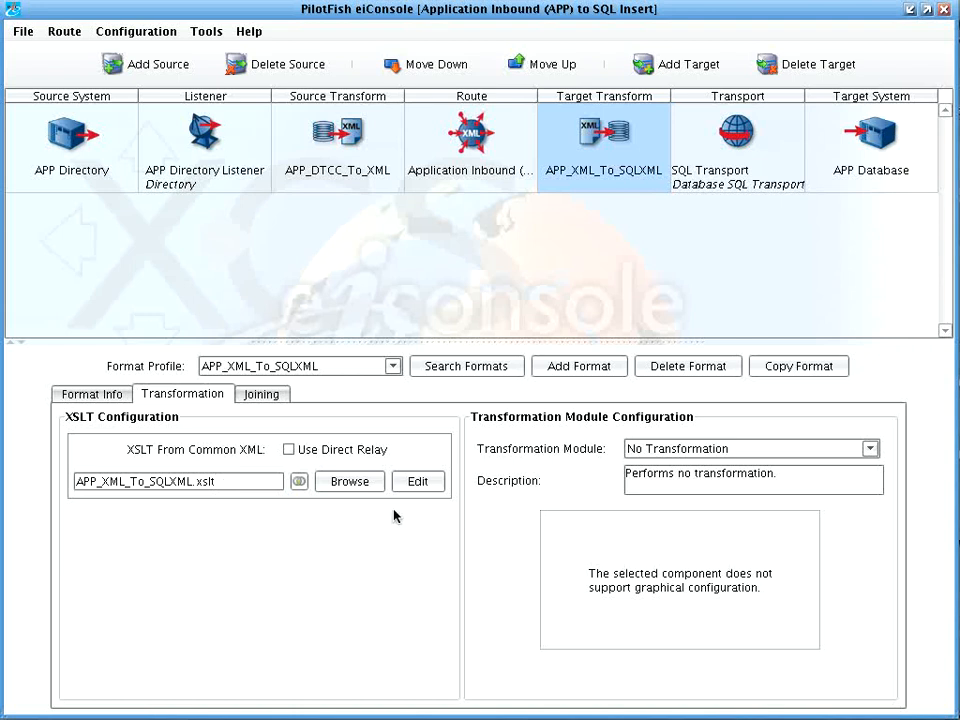
Step: Review the APP_XML_To_SQLXML module options, leaving No Transformation, then view the SQL Transport configuration
click(660, 454)
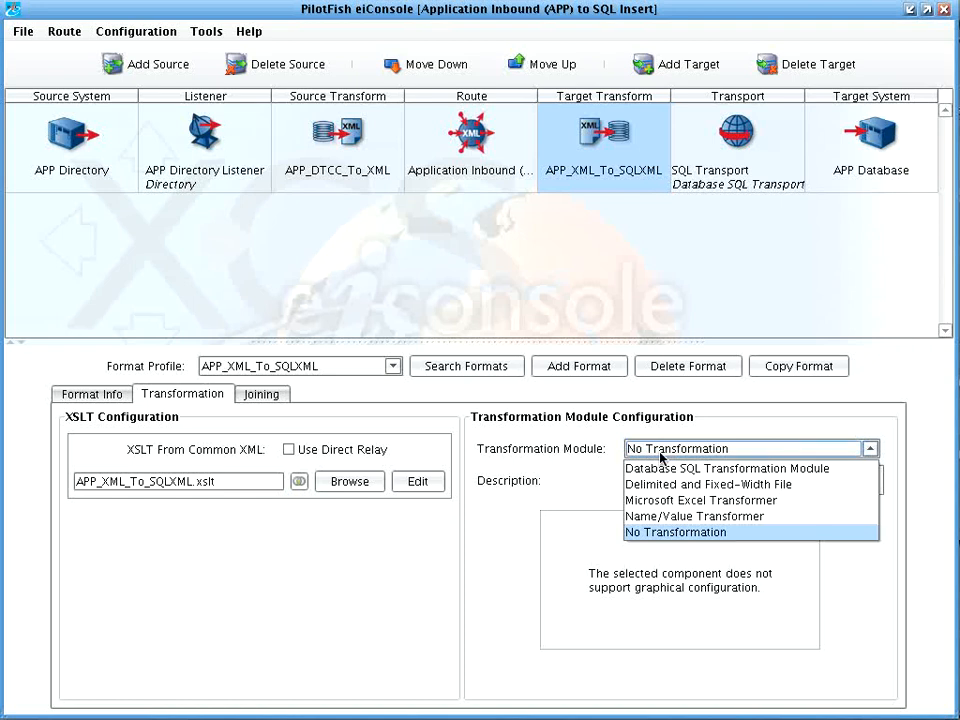
click(720, 175)
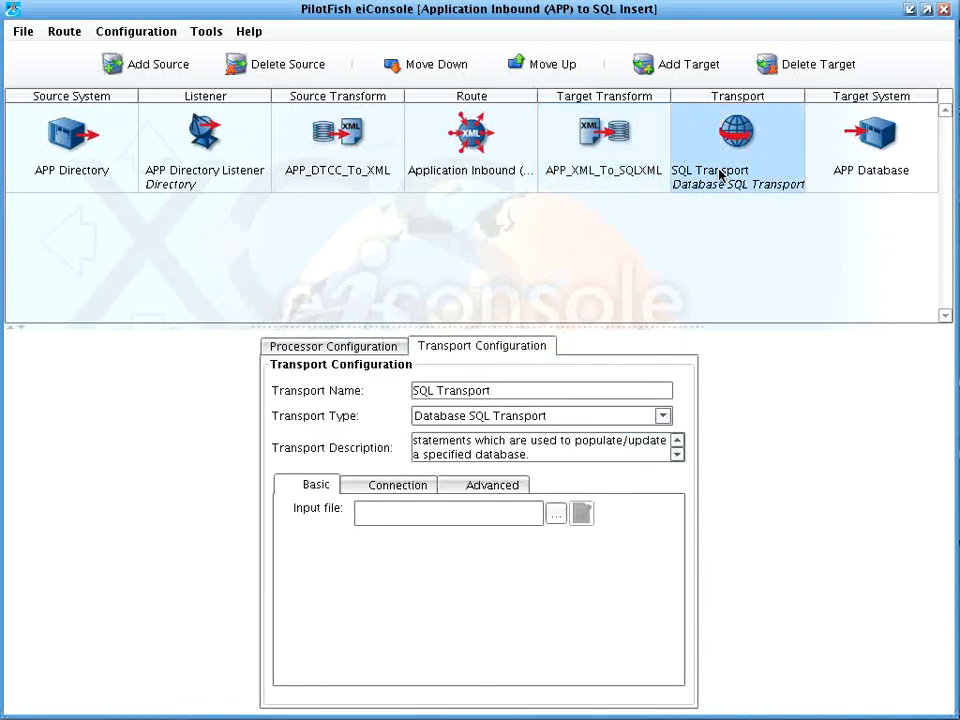
click(583, 420)
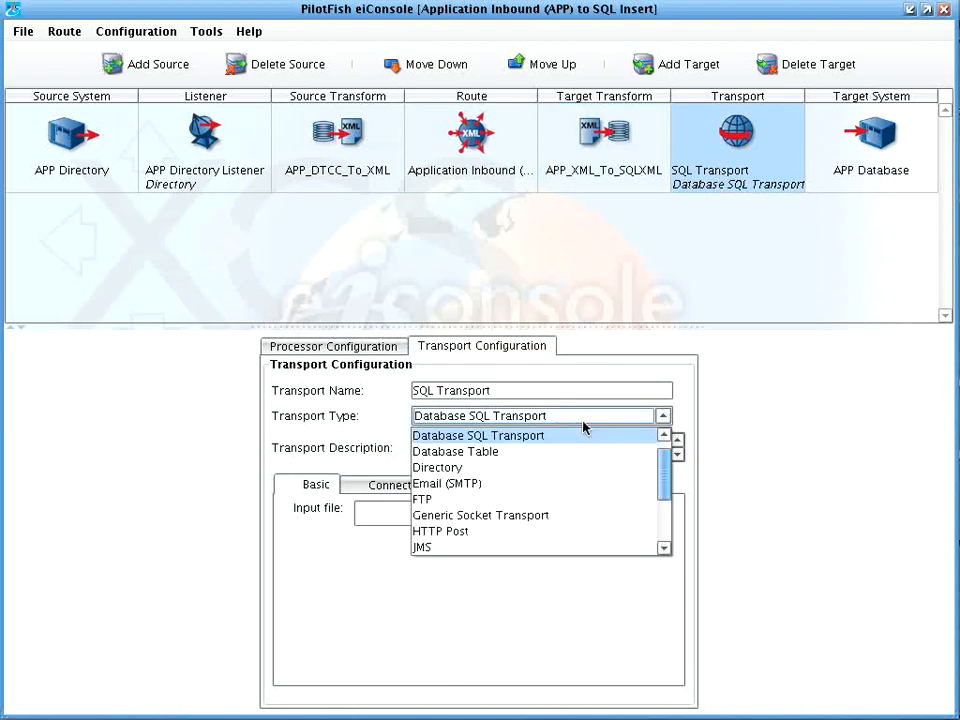
click(611, 418)
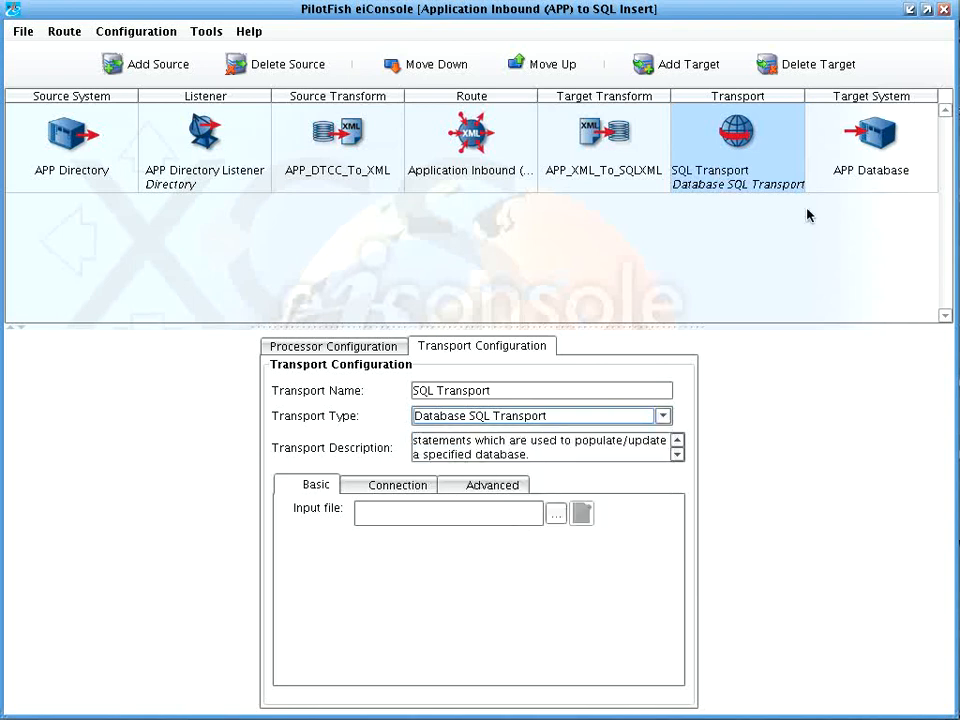
click(833, 125)
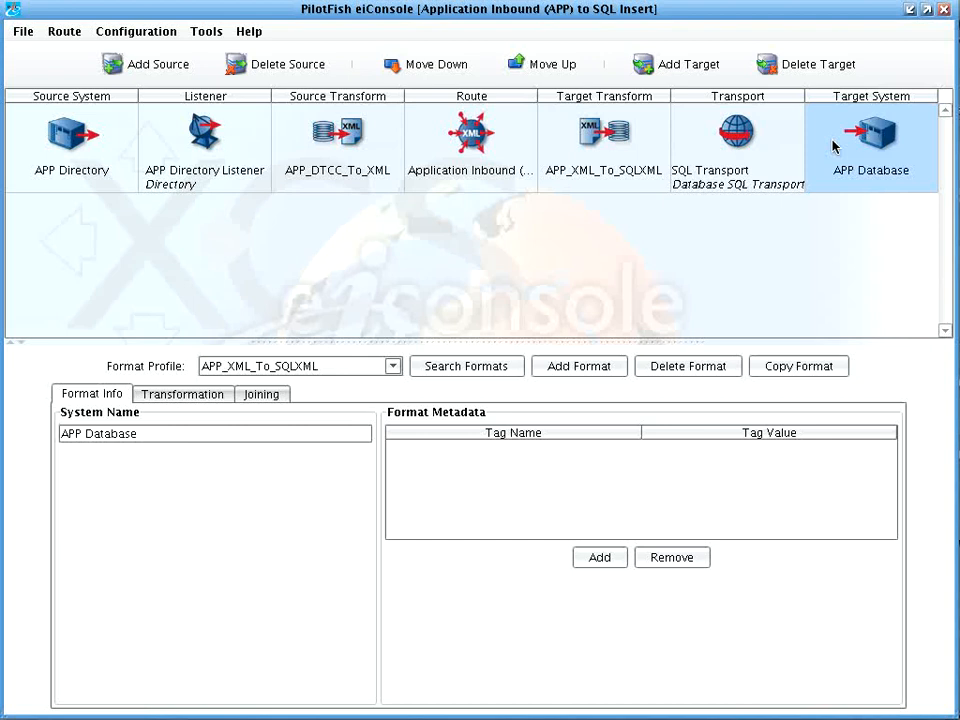
click(725, 190)
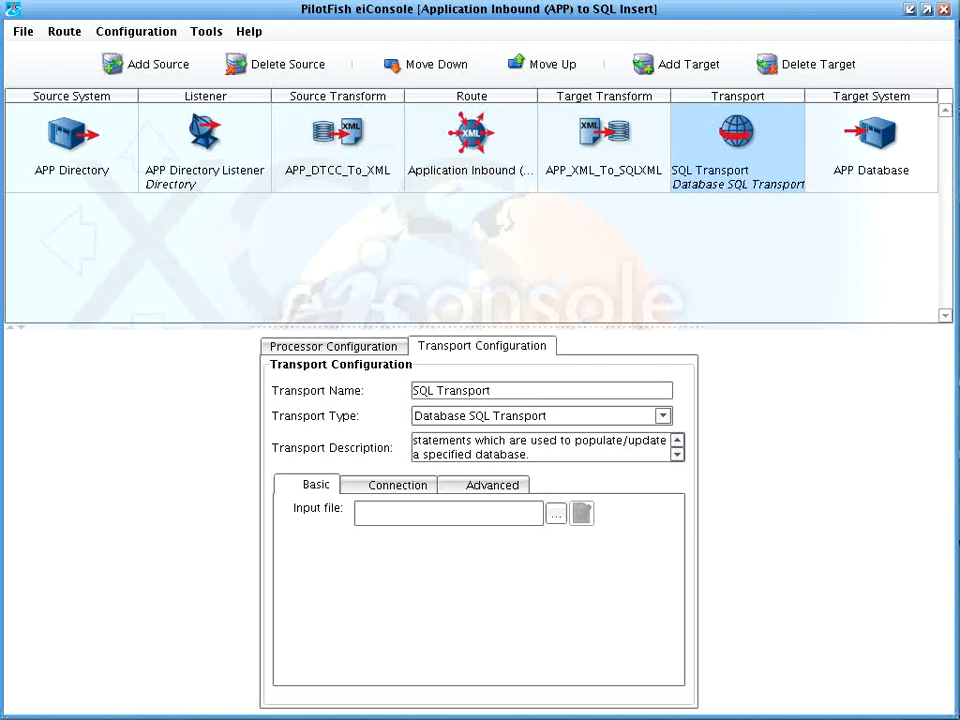
click(50, 33)
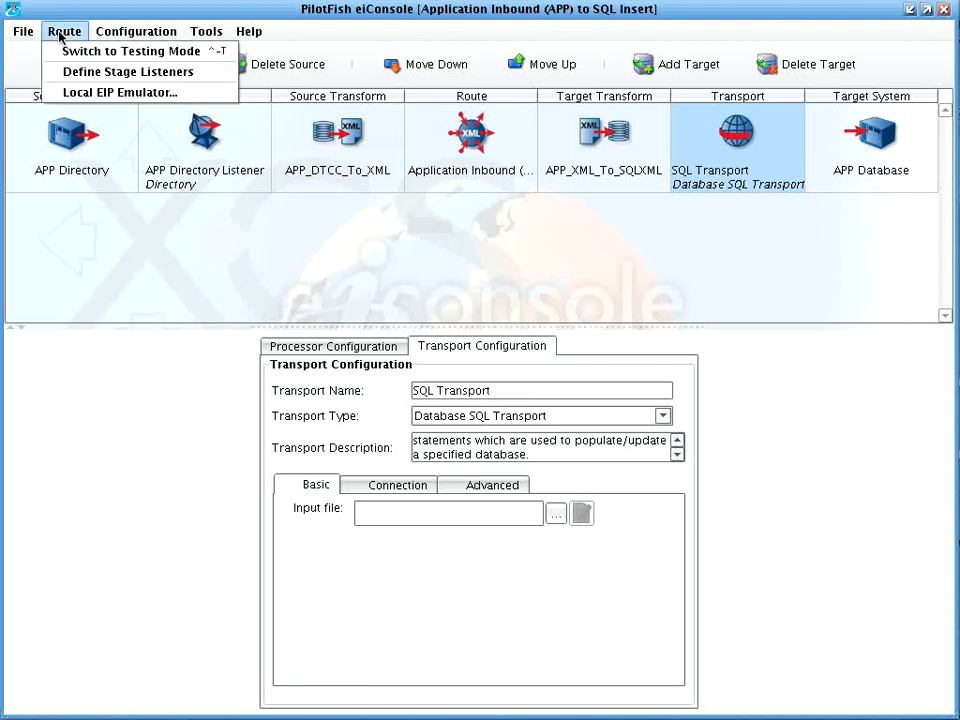
Step: Switch to testing mode and make the test start at the APP_DTCC_To_XML source transform
click(63, 49)
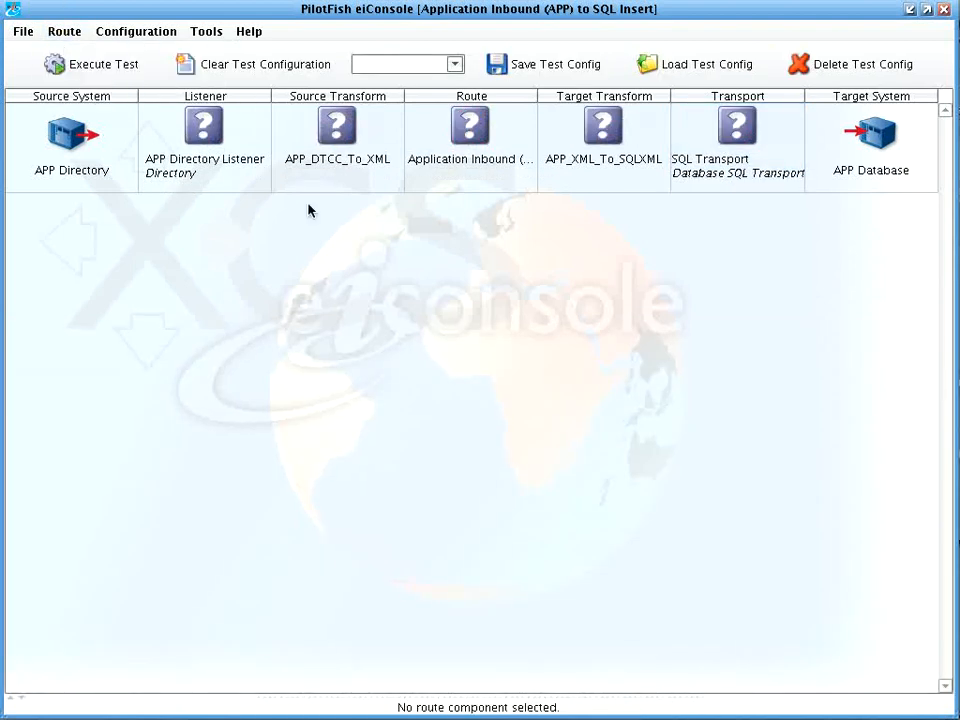
click(326, 168)
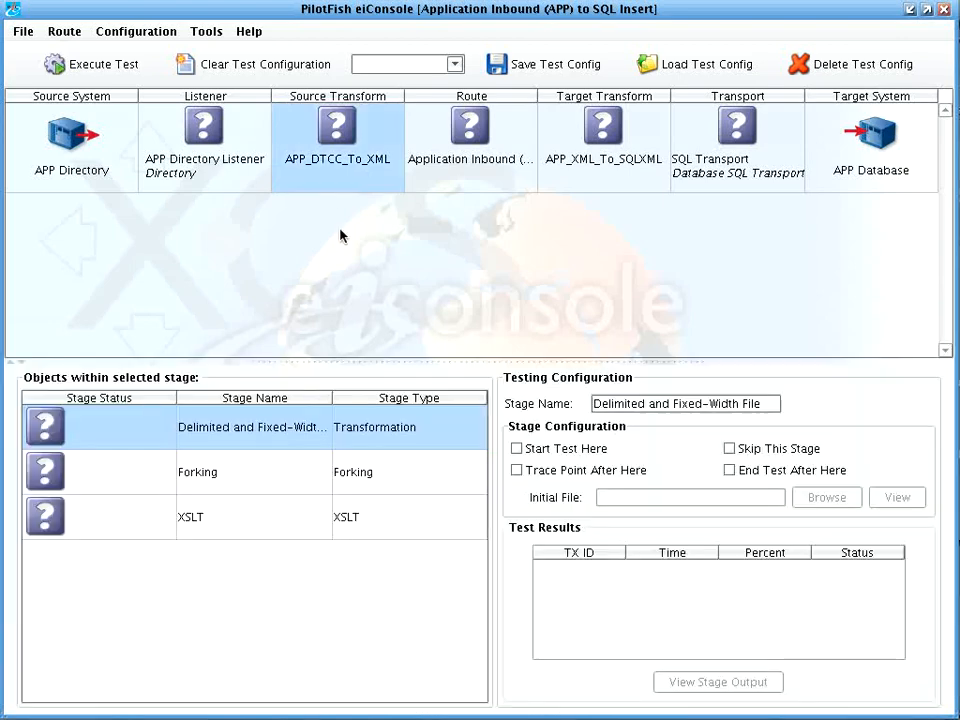
click(517, 448)
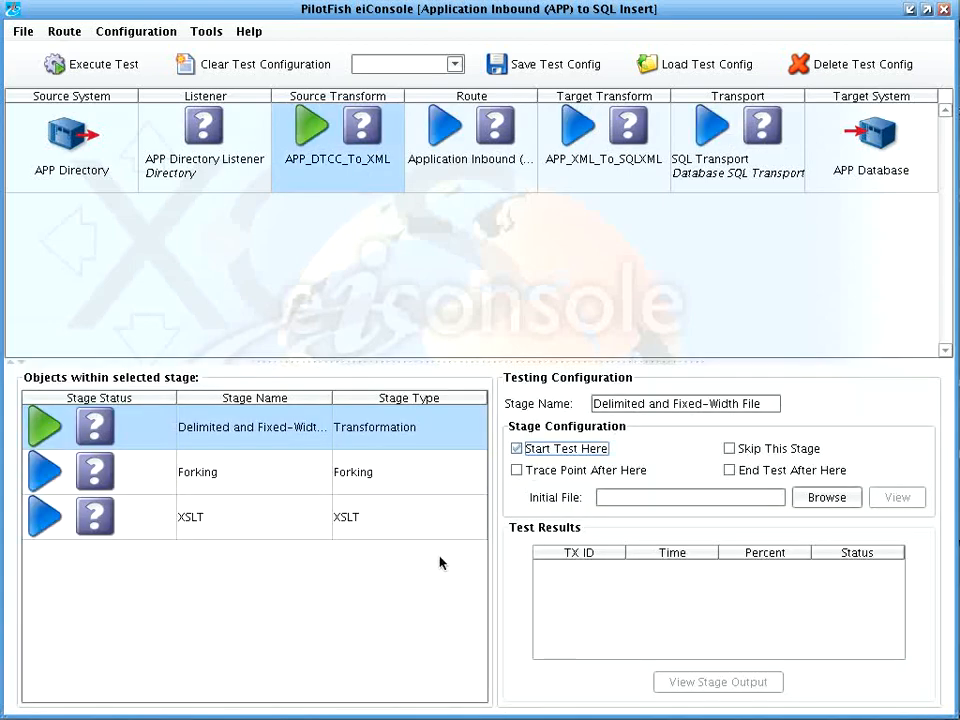
click(627, 190)
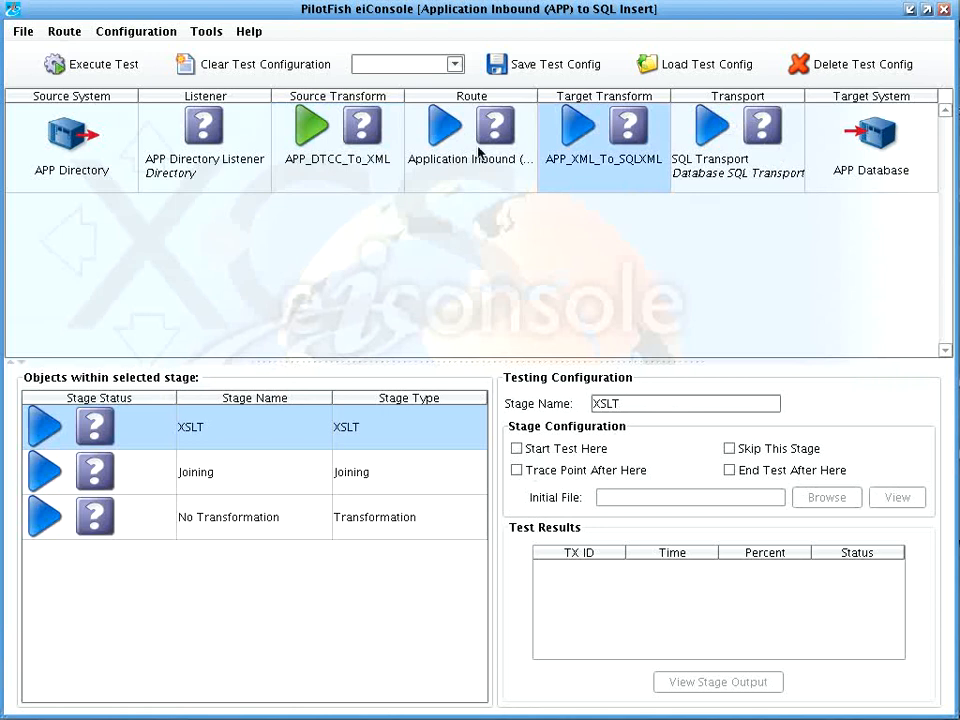
click(381, 162)
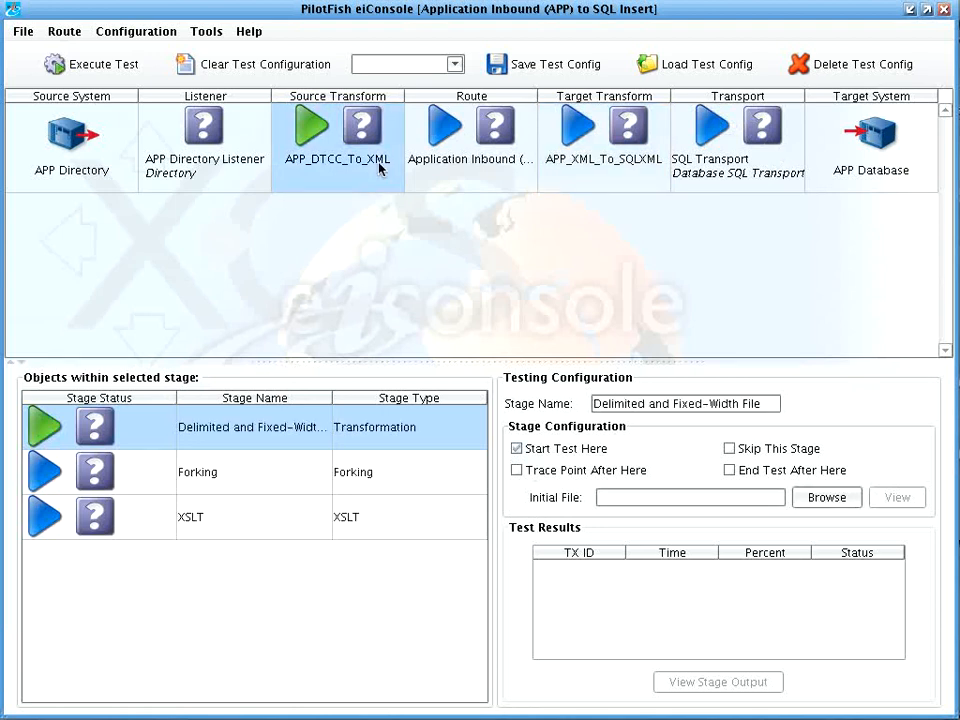
click(92, 68)
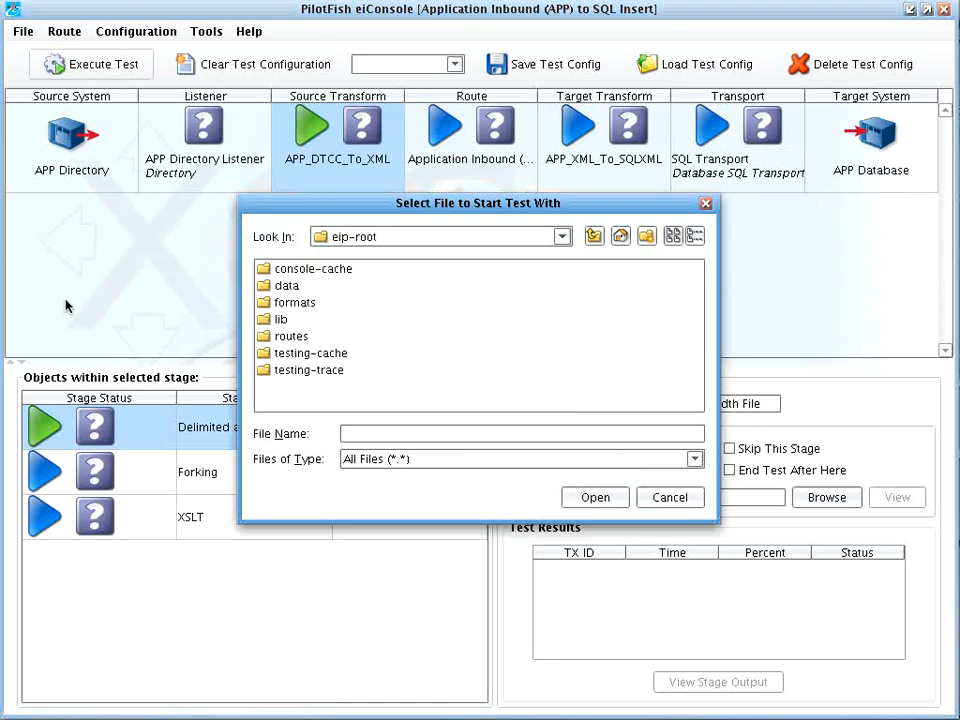
Step: Run the test with DTCC-sample-files/APP_sample_data.txt as the input file
click(593, 236)
double_click(340, 292)
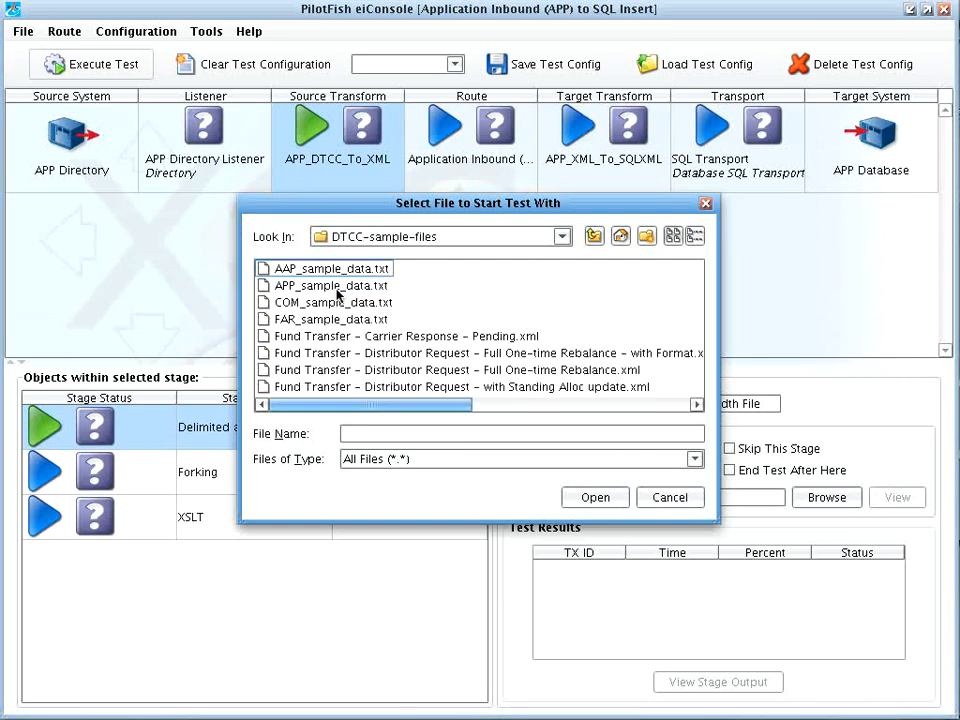
click(332, 286)
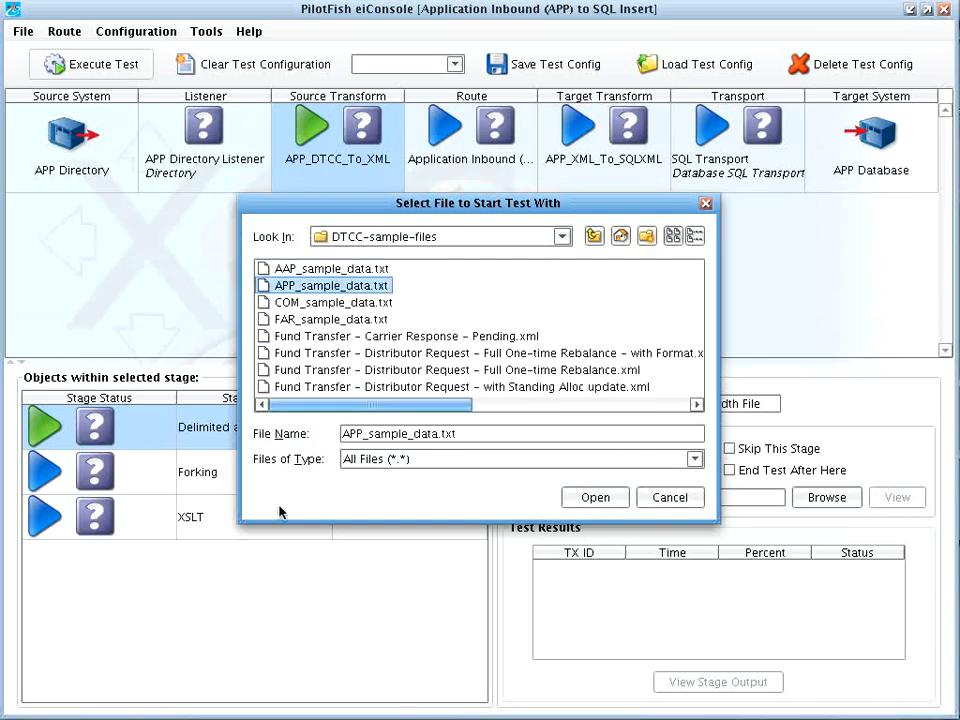
click(601, 498)
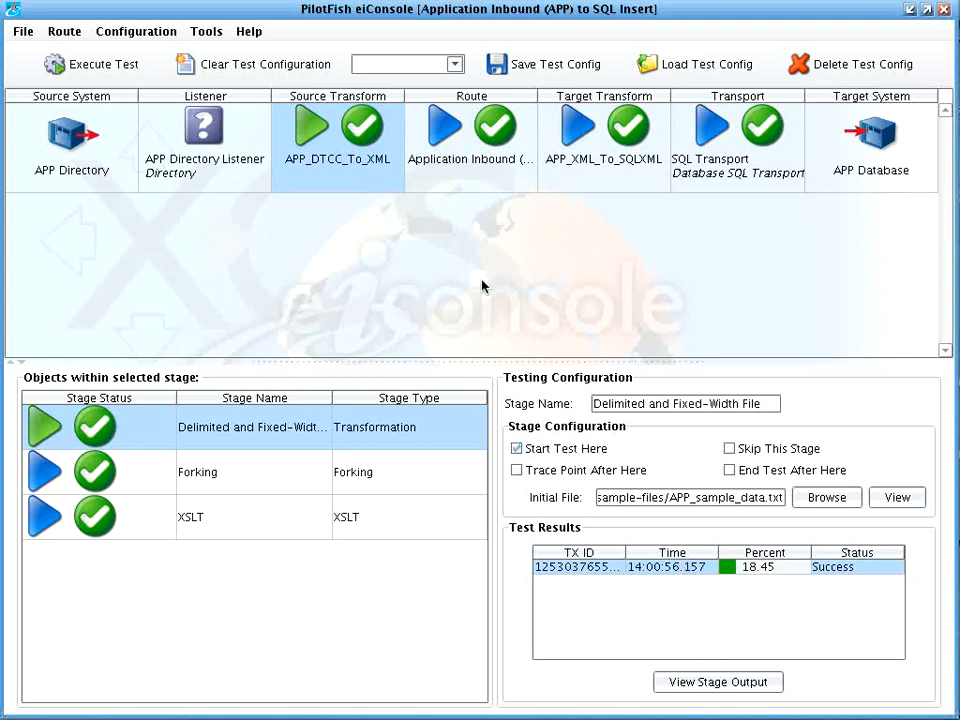
Step: Inspect the test's initial input file and the source transform's XML output
click(893, 498)
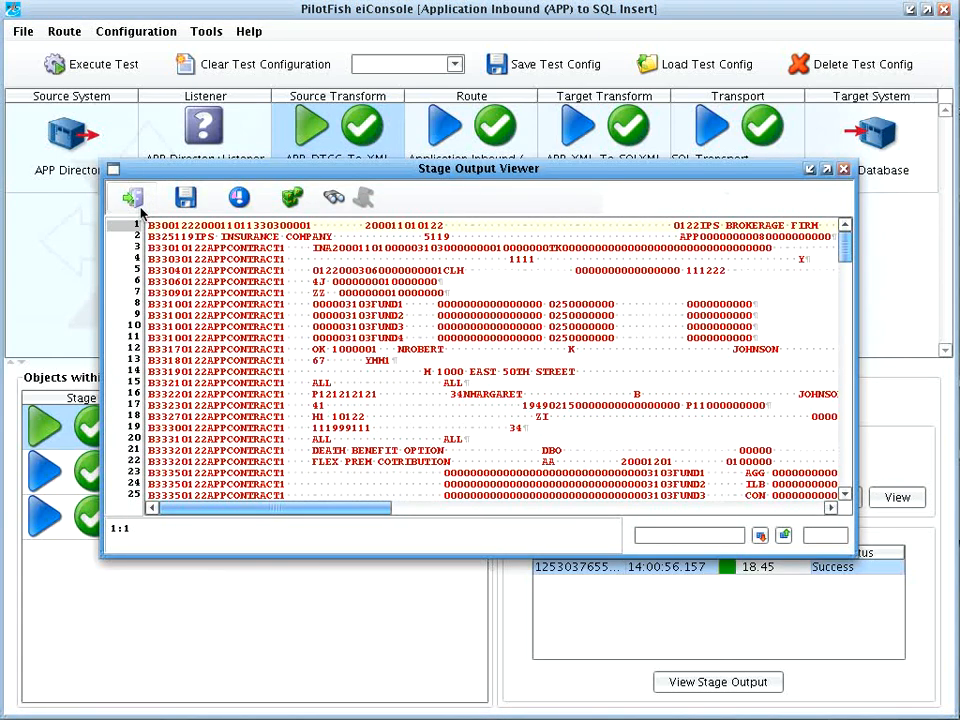
click(133, 198)
double_click(197, 428)
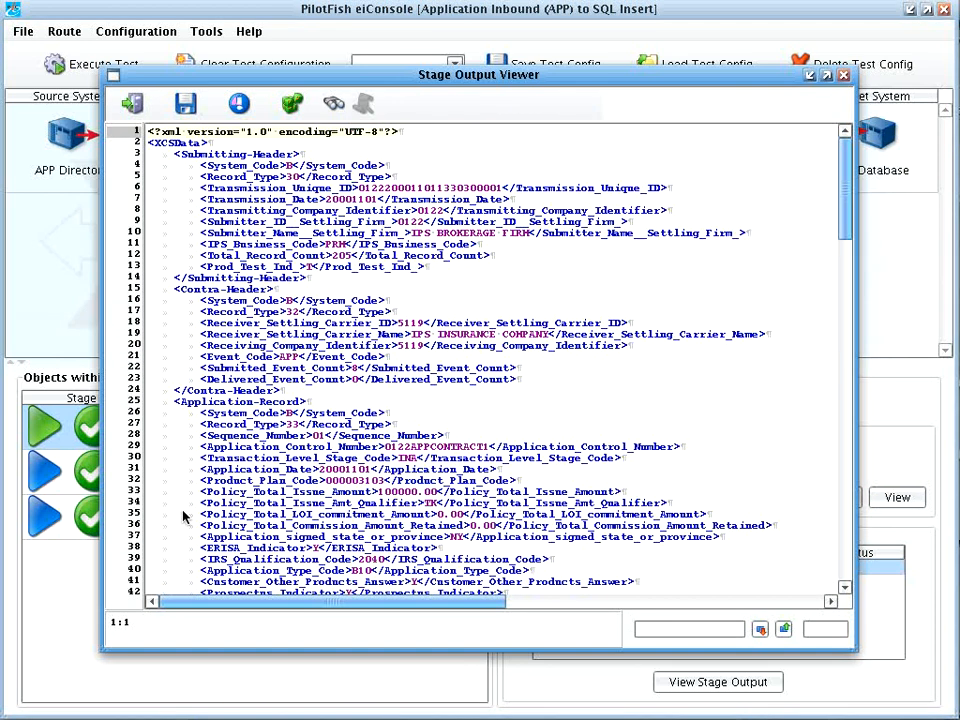
click(134, 105)
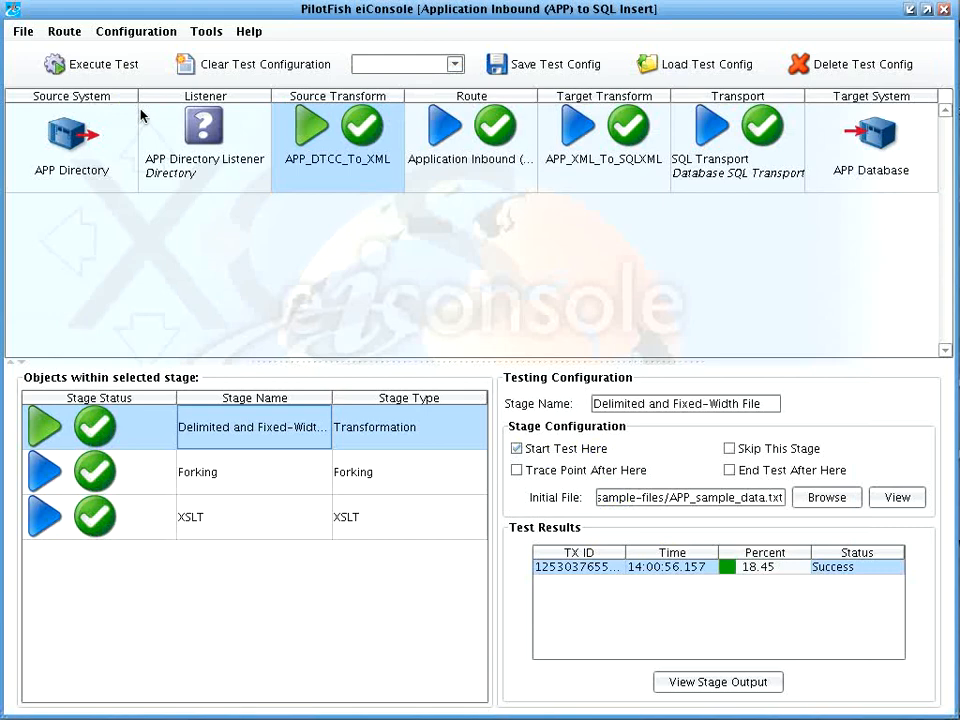
Step: Inspect the APP_XML_To_SQLXML stage's SQLXML output and the SQL Transport test results
click(578, 172)
double_click(281, 431)
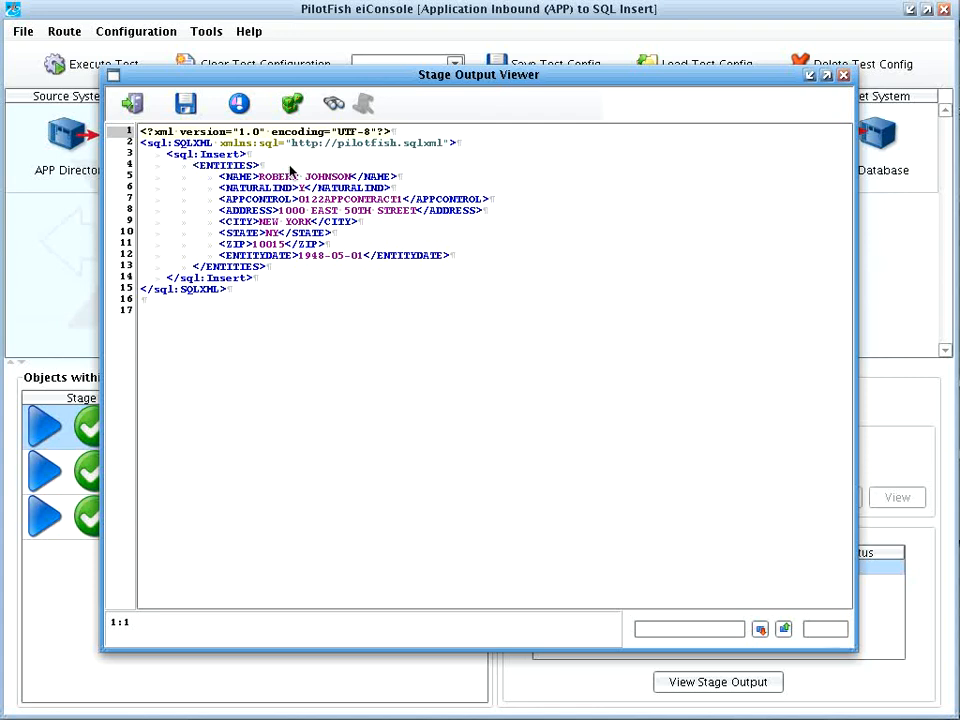
click(128, 105)
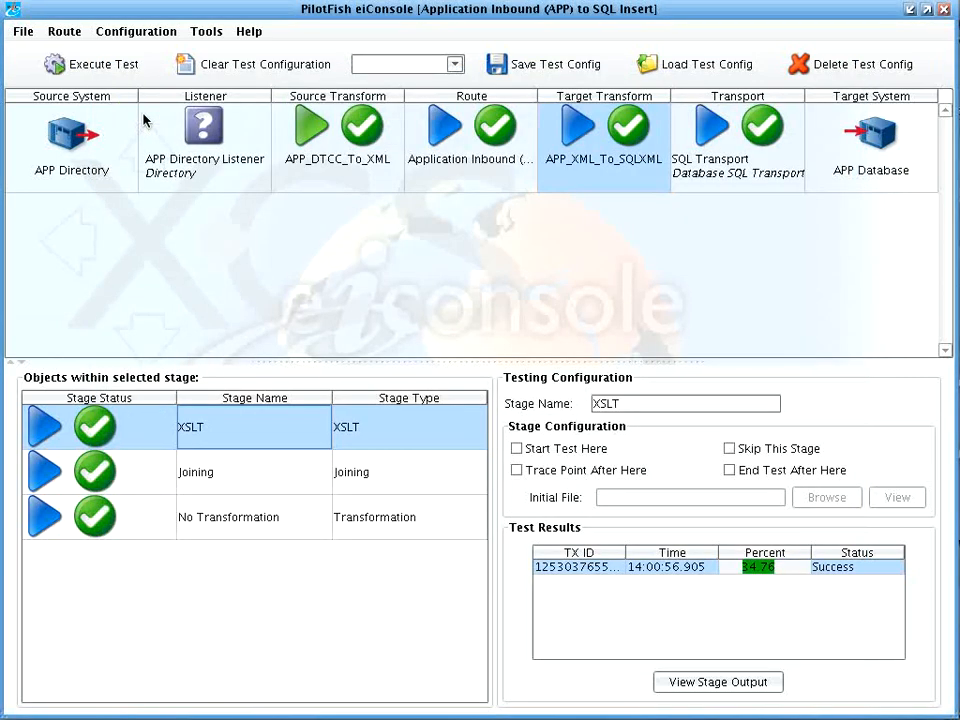
click(745, 160)
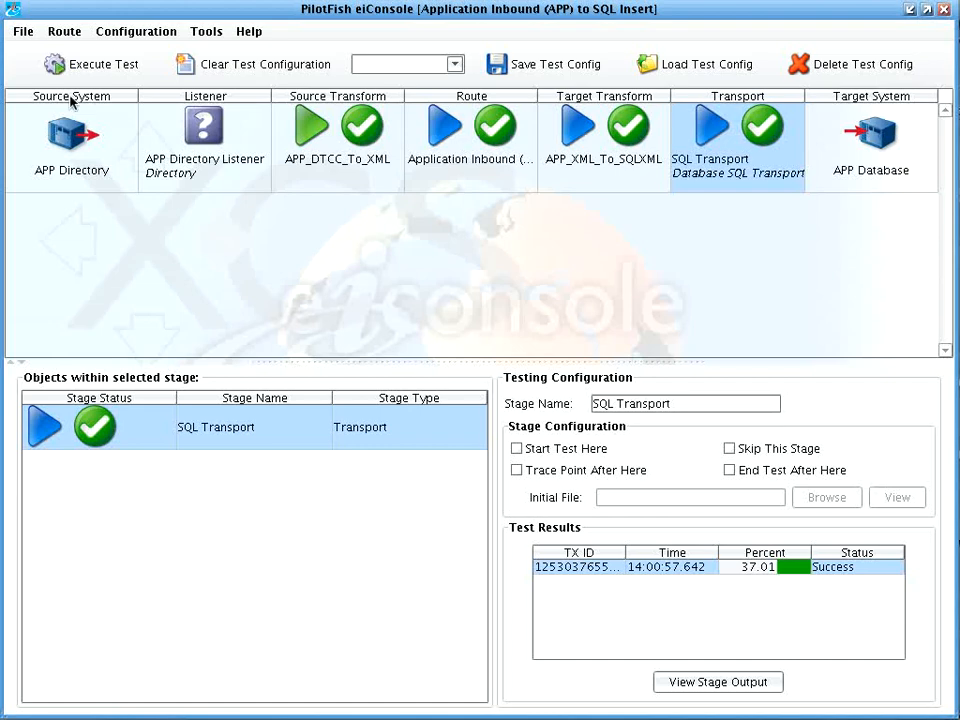
click(30, 32)
Step: Glance at Route File Management, close it, and switch the route back to editing mode
click(50, 48)
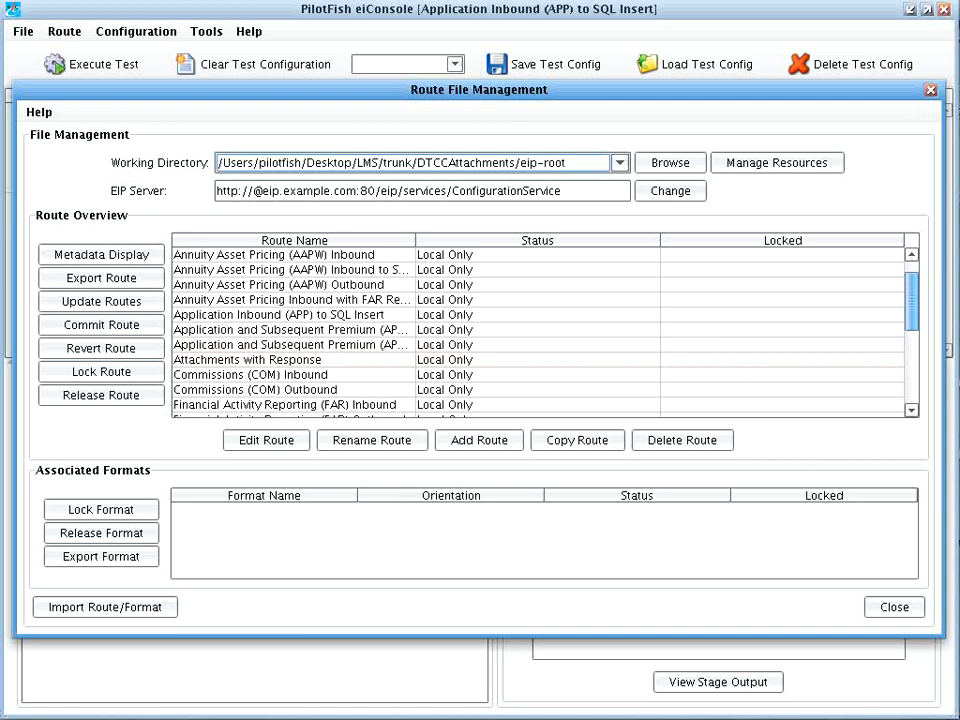
click(904, 607)
click(60, 31)
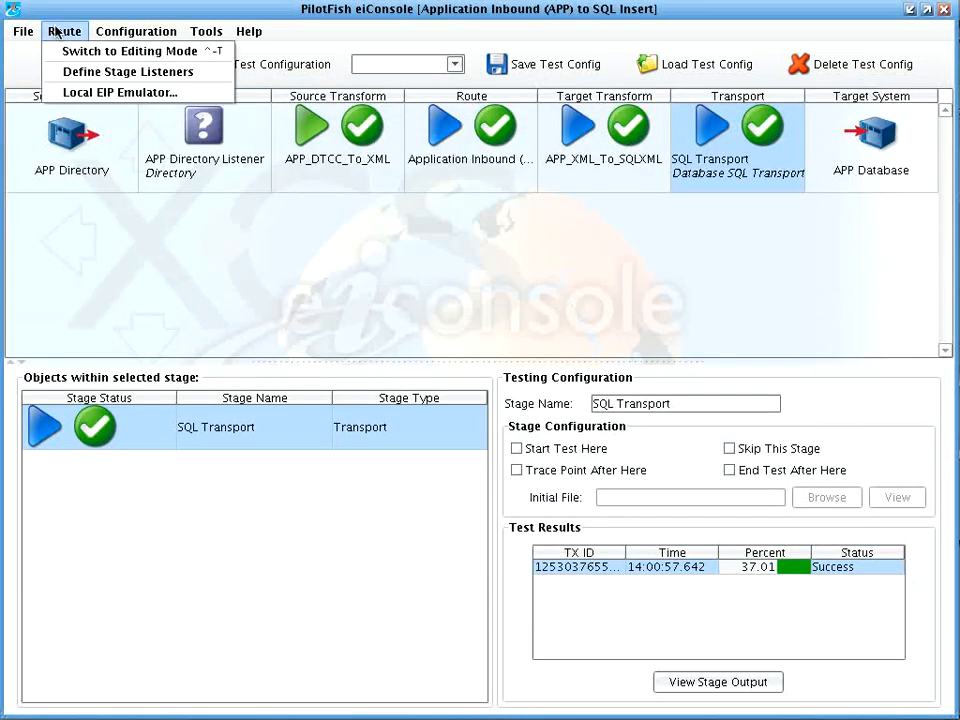
click(68, 51)
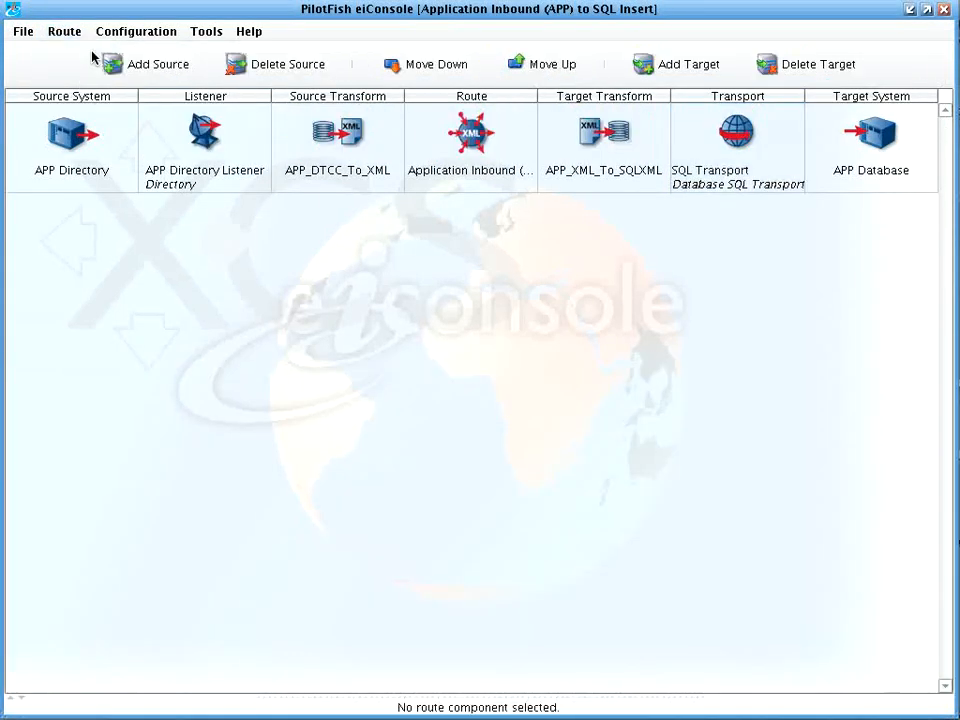
Step: Open APP_File_Spec_To_XML.xml from the APP_DTCC_To_XML source transform in the File Spec Editor
click(300, 146)
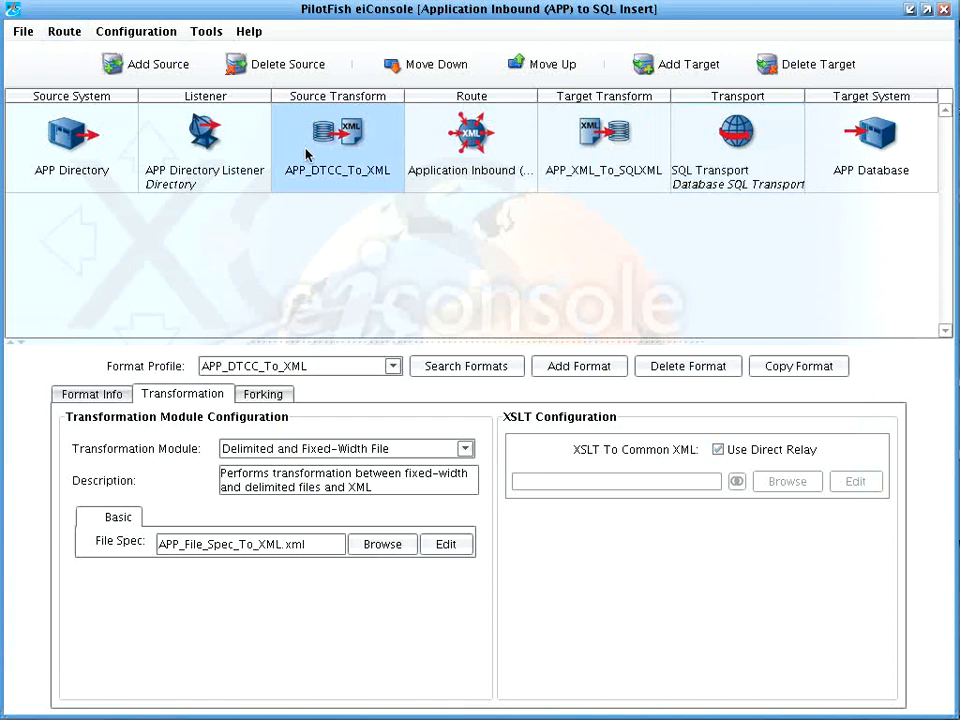
click(446, 552)
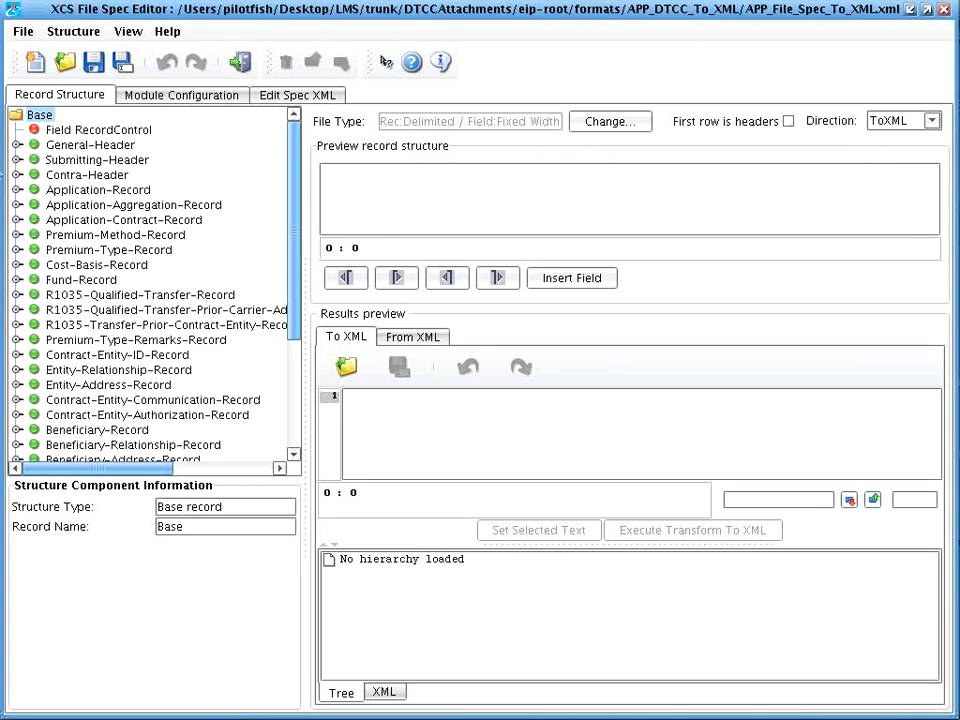
Step: Expand the General, Submitting and Contra header records and inspect the Header field spanning positions 1–300
click(16, 145)
click(16, 175)
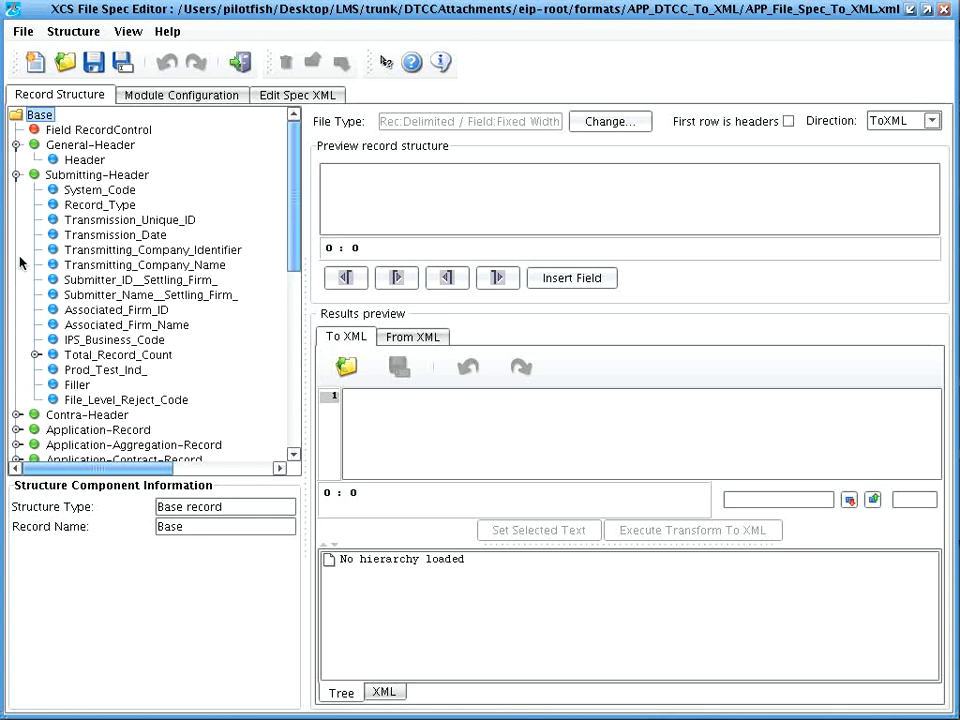
scroll(15, 330, down, 1)
click(15, 384)
scroll(20, 395, up, 2)
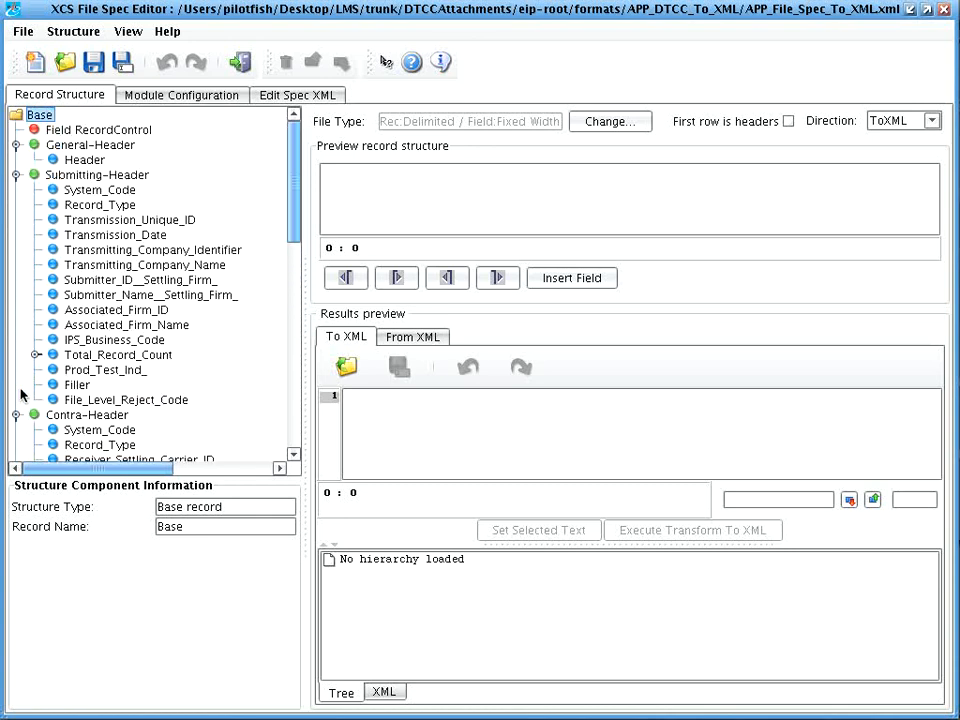
click(100, 159)
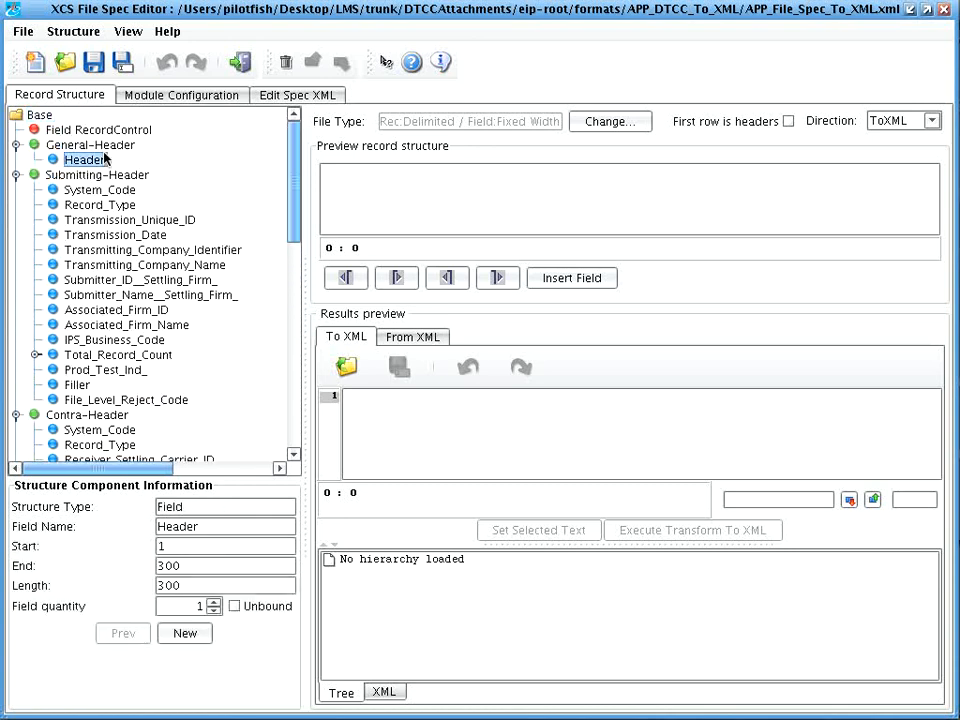
click(106, 145)
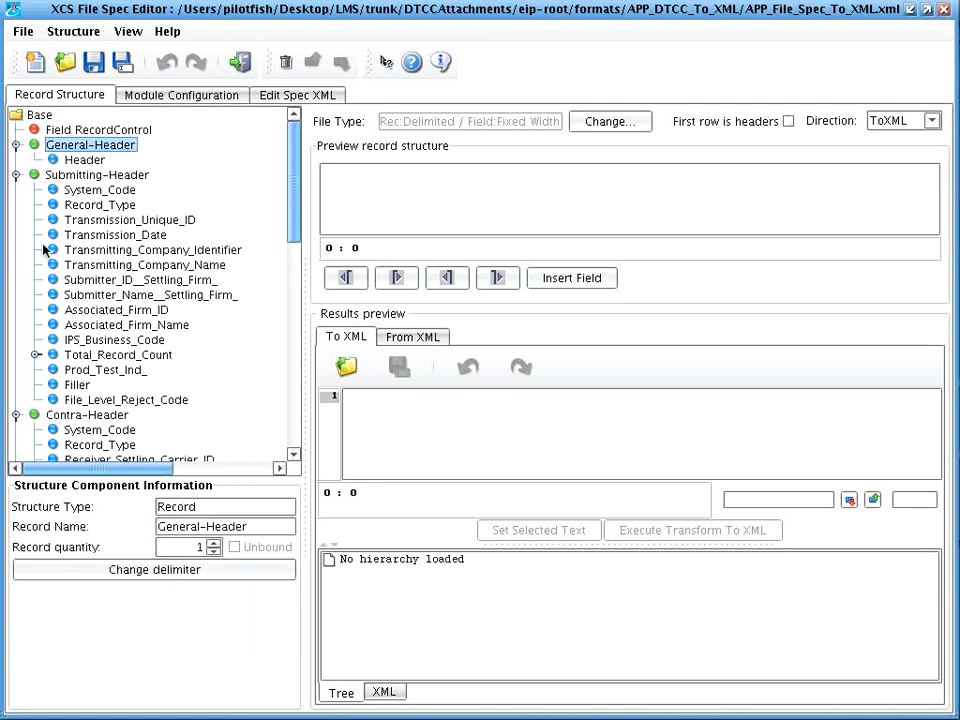
click(72, 160)
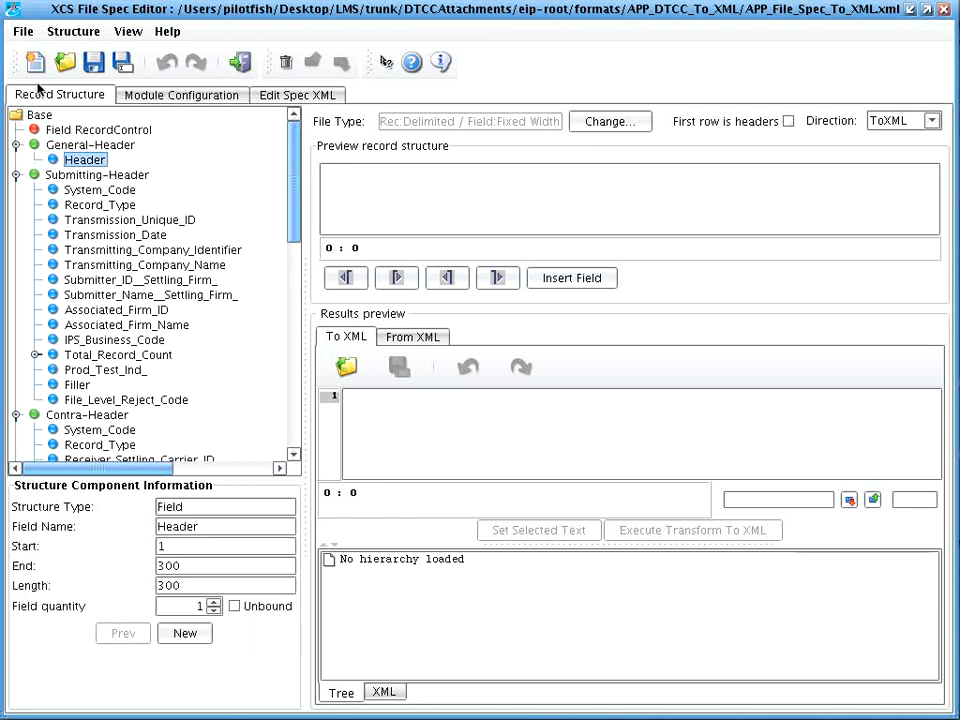
Step: Start a new file spec imported from DTCC format using nsccapp.xls, then cancel the import
click(35, 62)
click(491, 356)
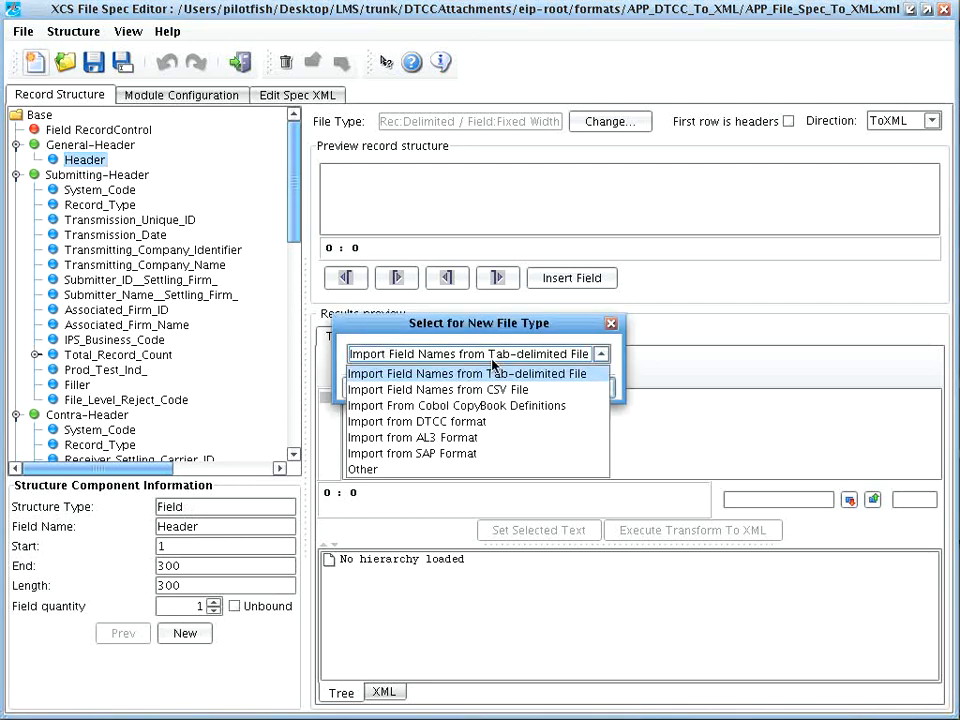
click(476, 424)
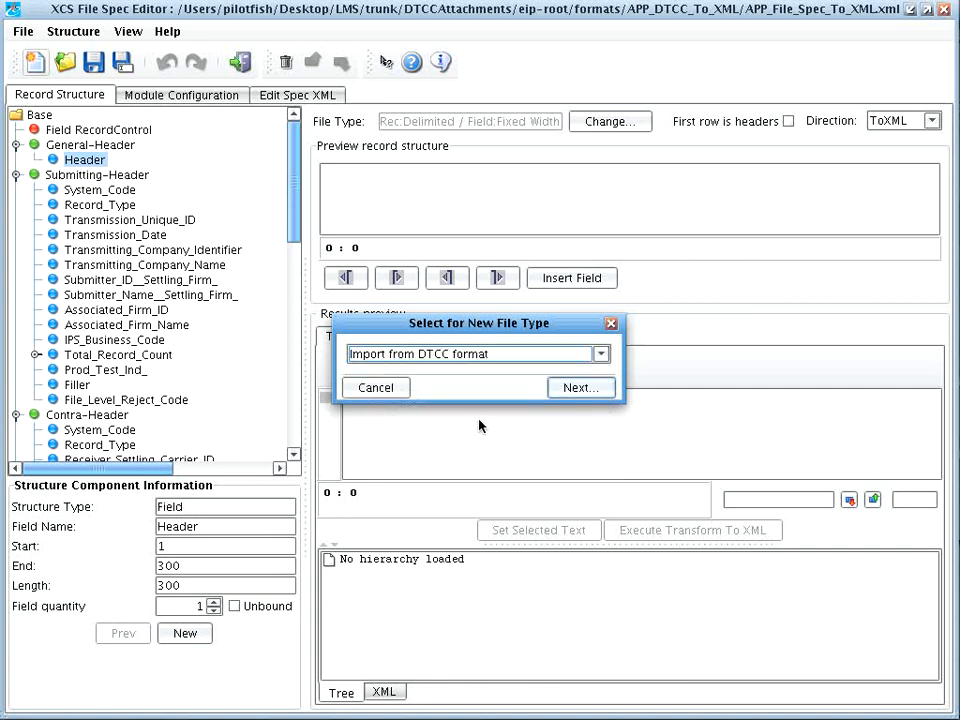
click(568, 390)
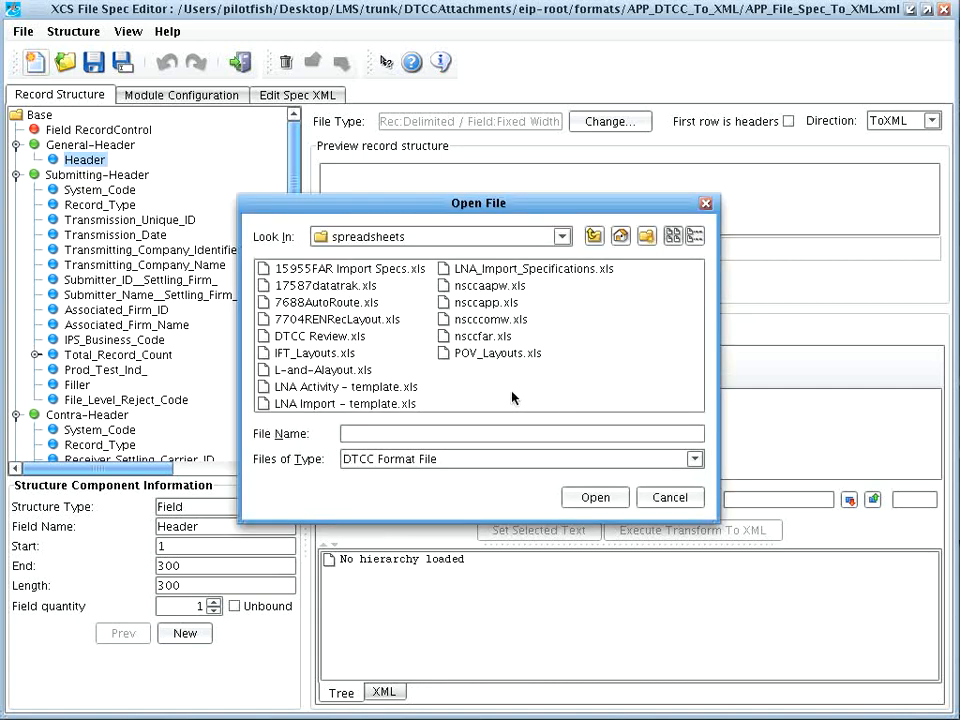
click(480, 304)
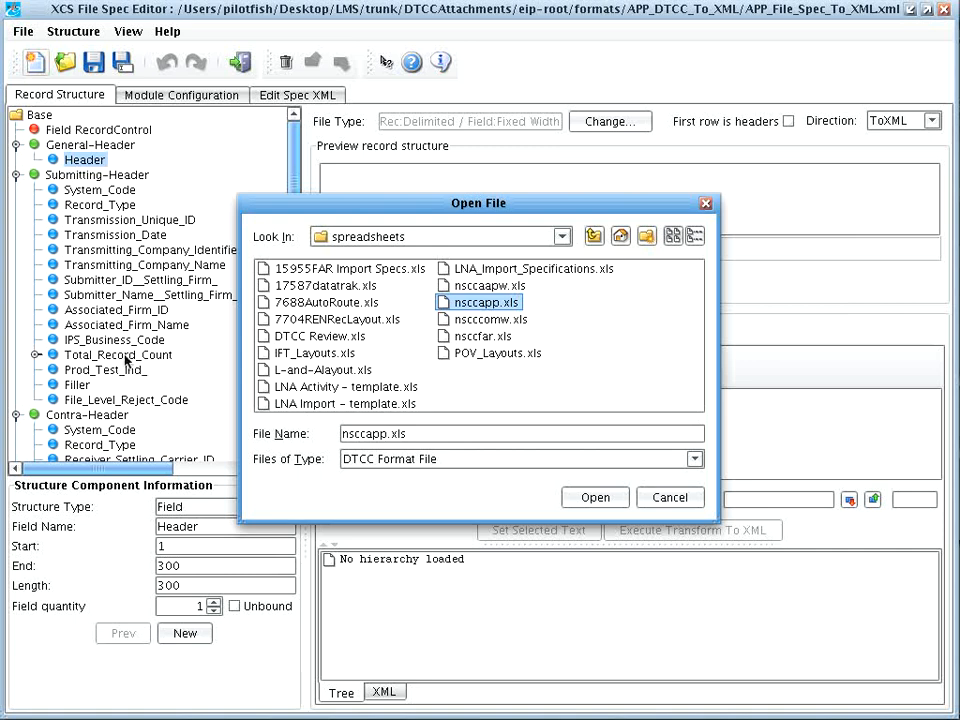
click(670, 497)
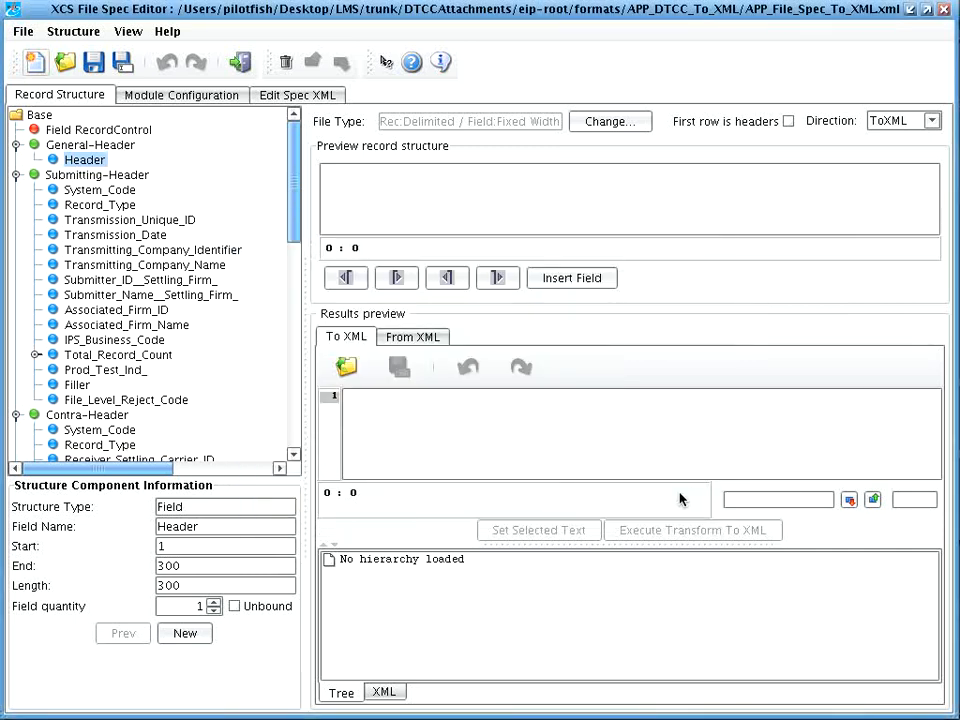
Step: Load APP_sample_data.txt as test input and transform it to XML
click(346, 367)
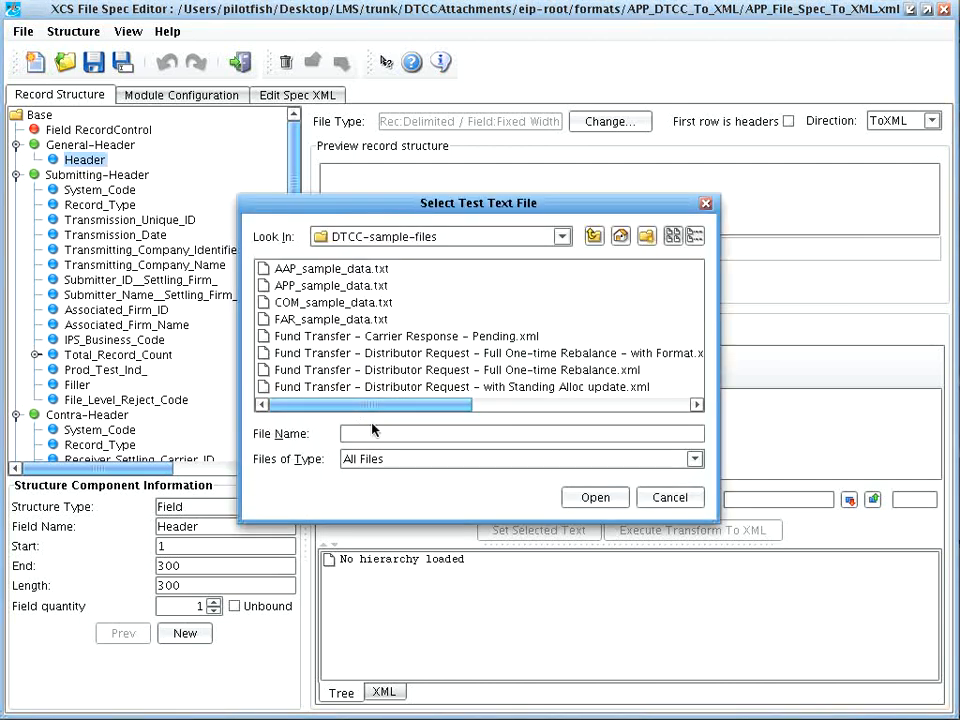
double_click(300, 286)
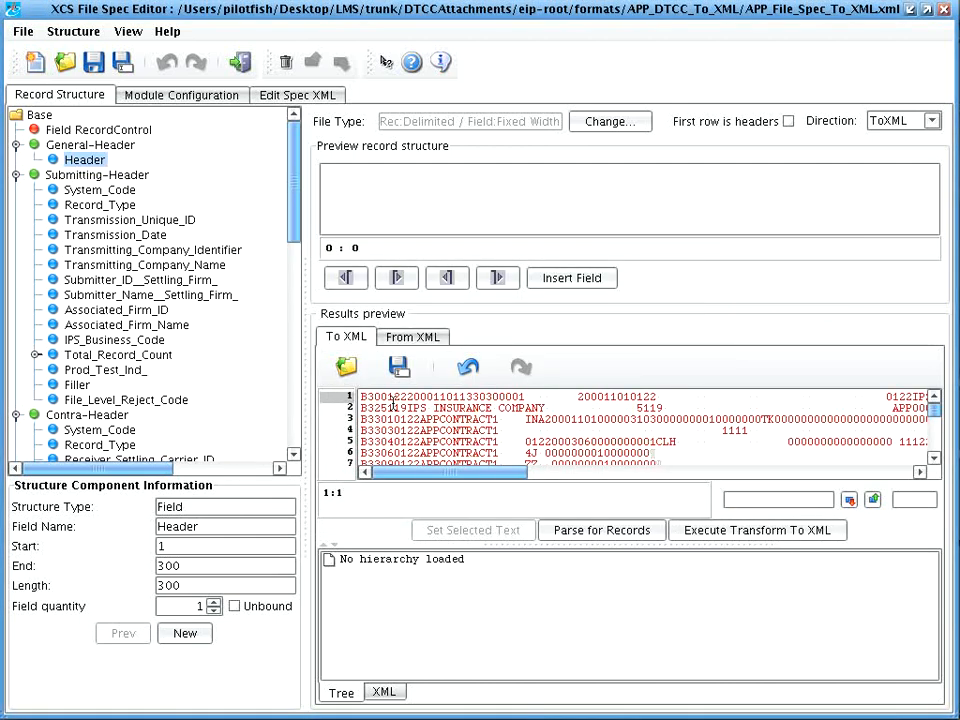
click(722, 539)
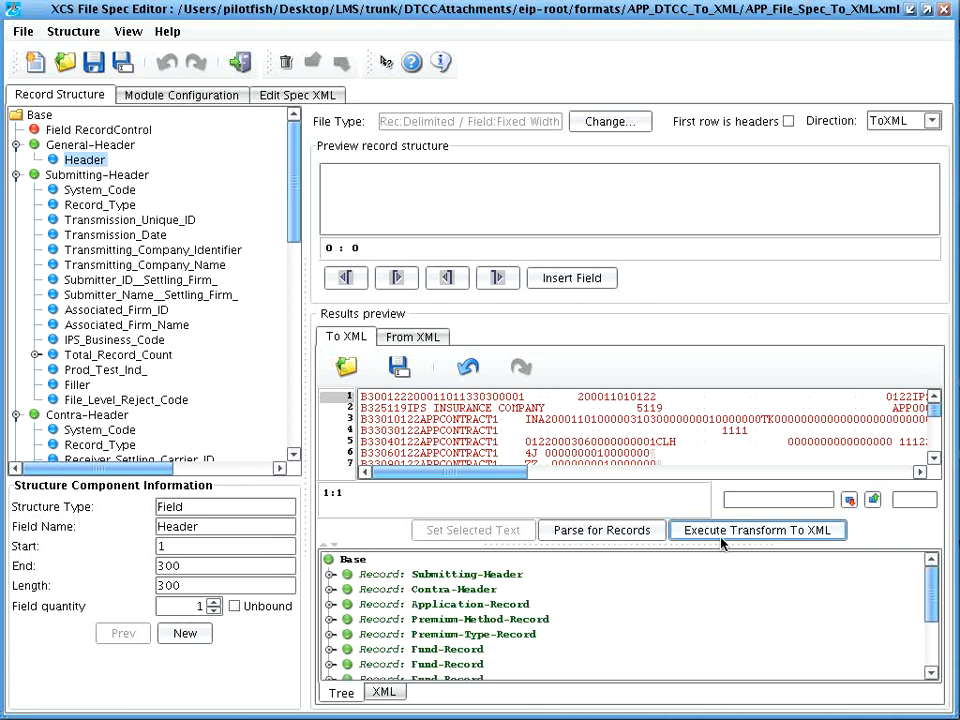
Step: Expand the parsed Submitting-Header and Contra-Header records, then switch to From XML testing
click(321, 544)
click(329, 379)
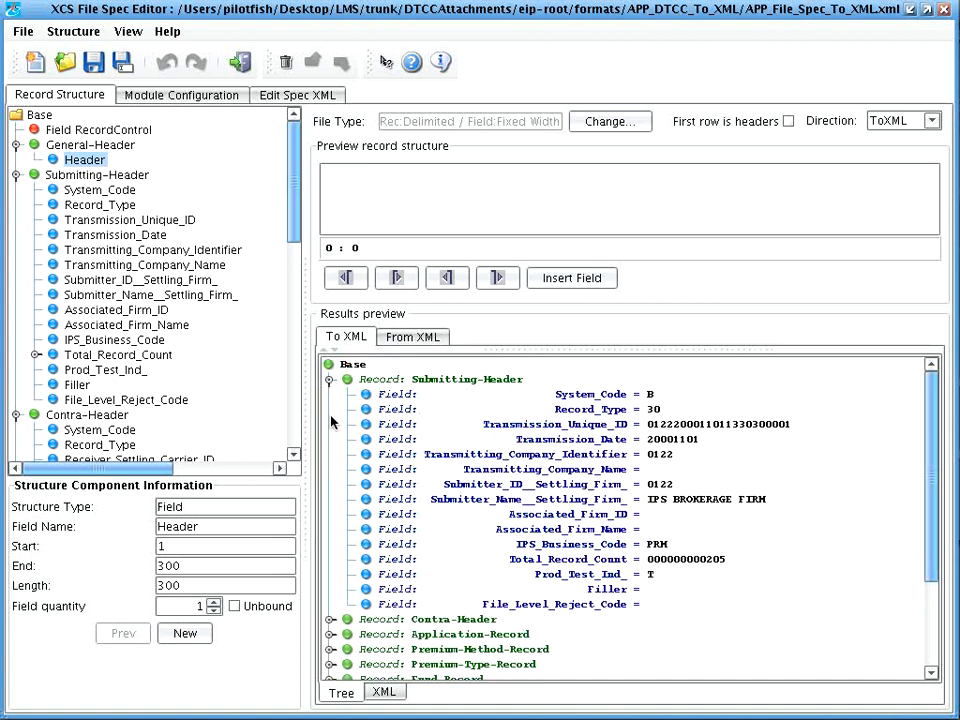
click(329, 619)
scroll(383, 620, up, 5)
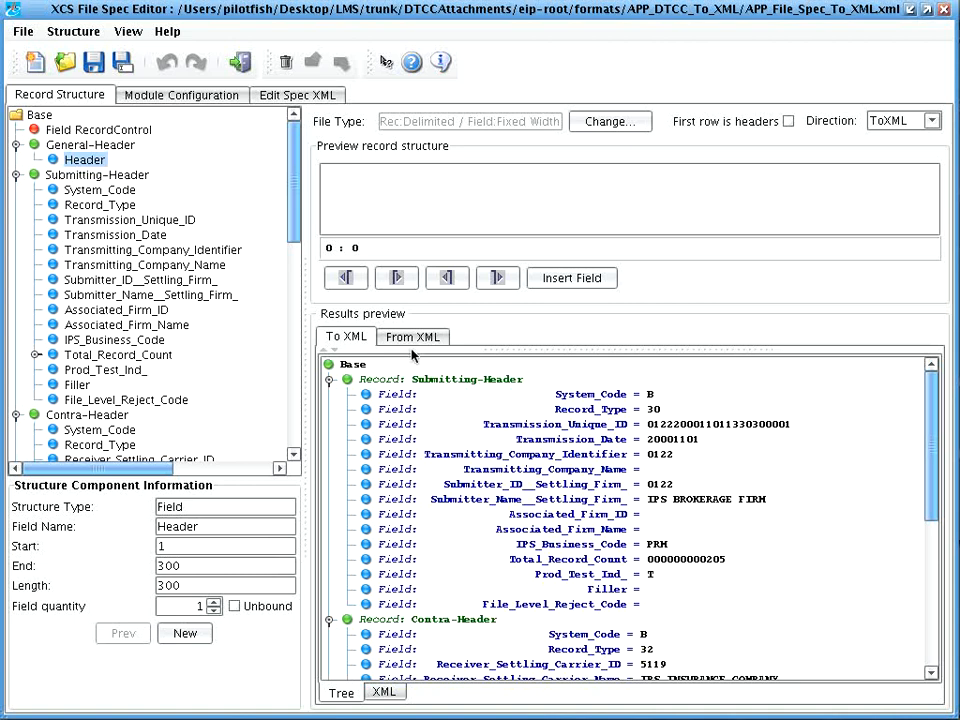
click(405, 337)
click(369, 569)
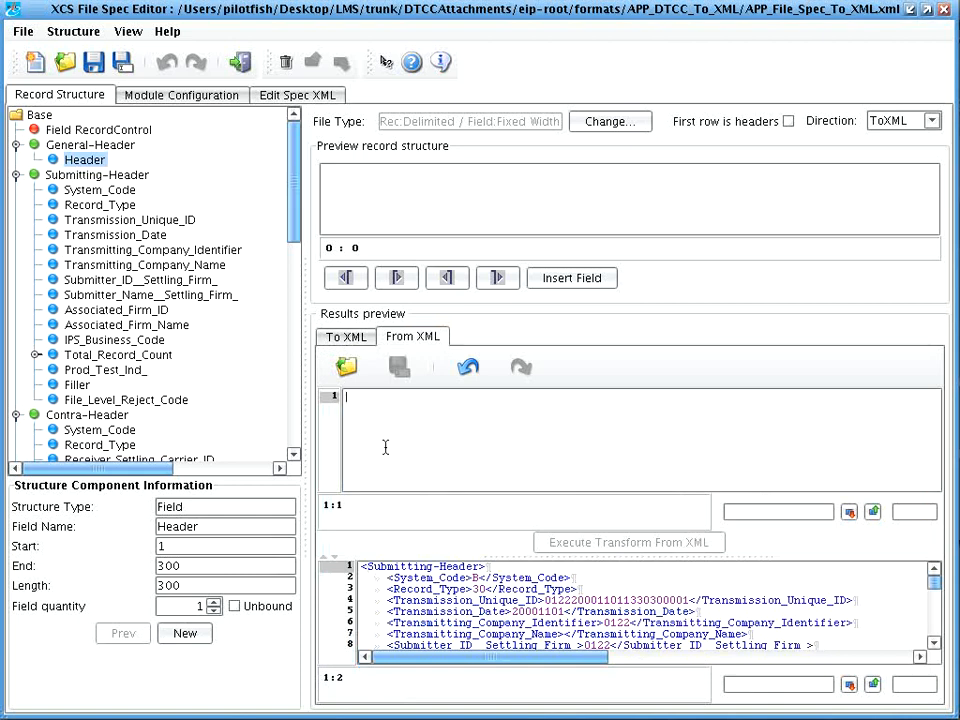
Step: Load APP_sample_XML.xml and transform it back into fixed-width records
click(351, 376)
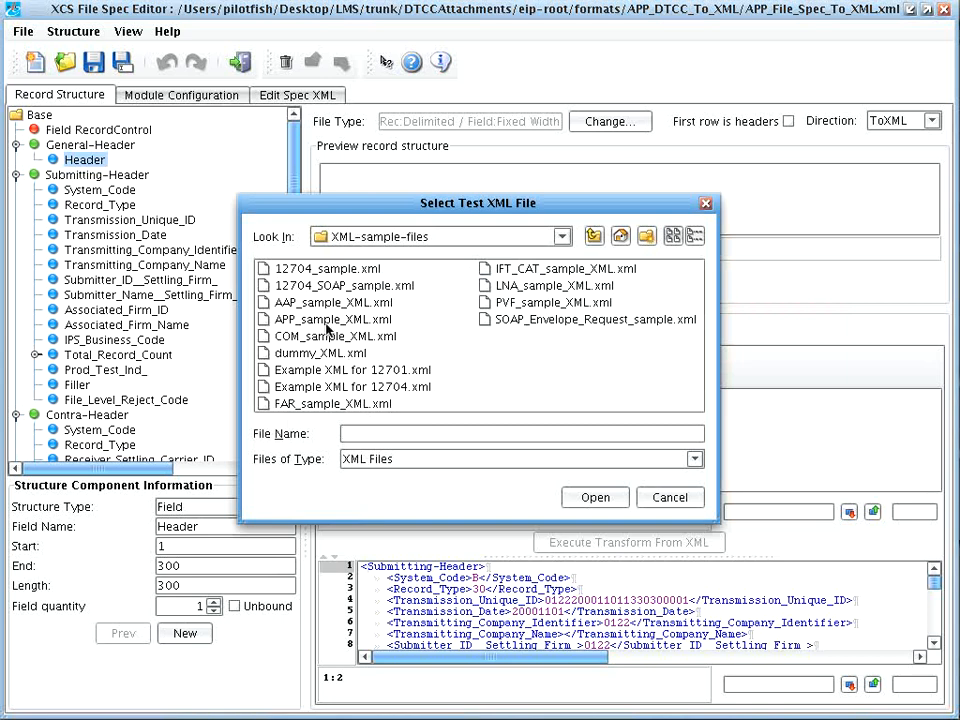
double_click(335, 370)
click(587, 542)
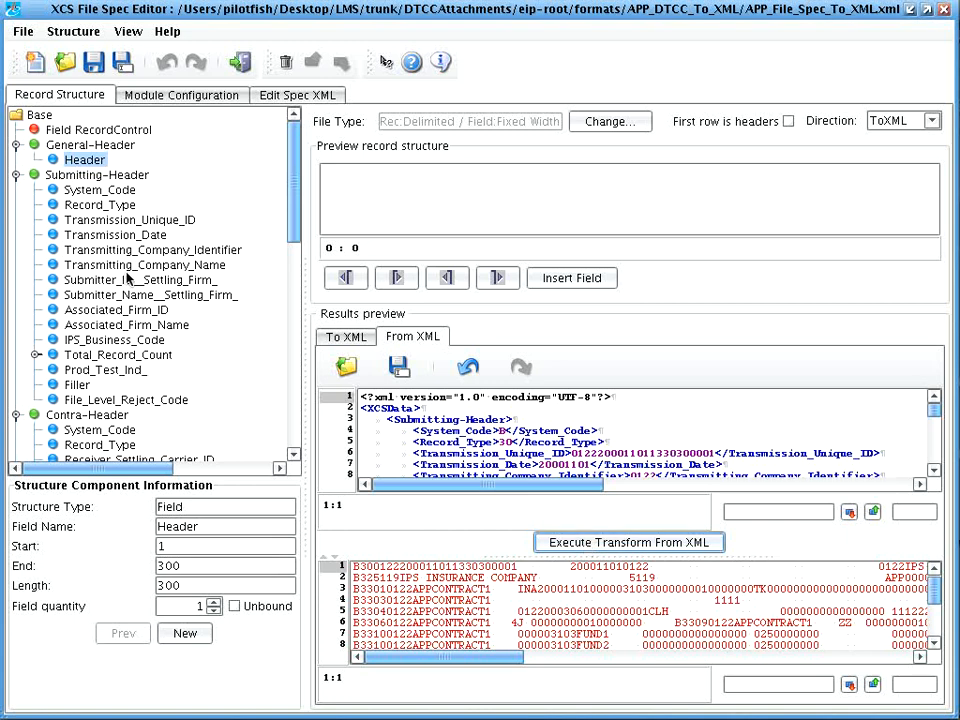
Step: Dismiss the new file type choice and close the File Spec Editor
click(34, 62)
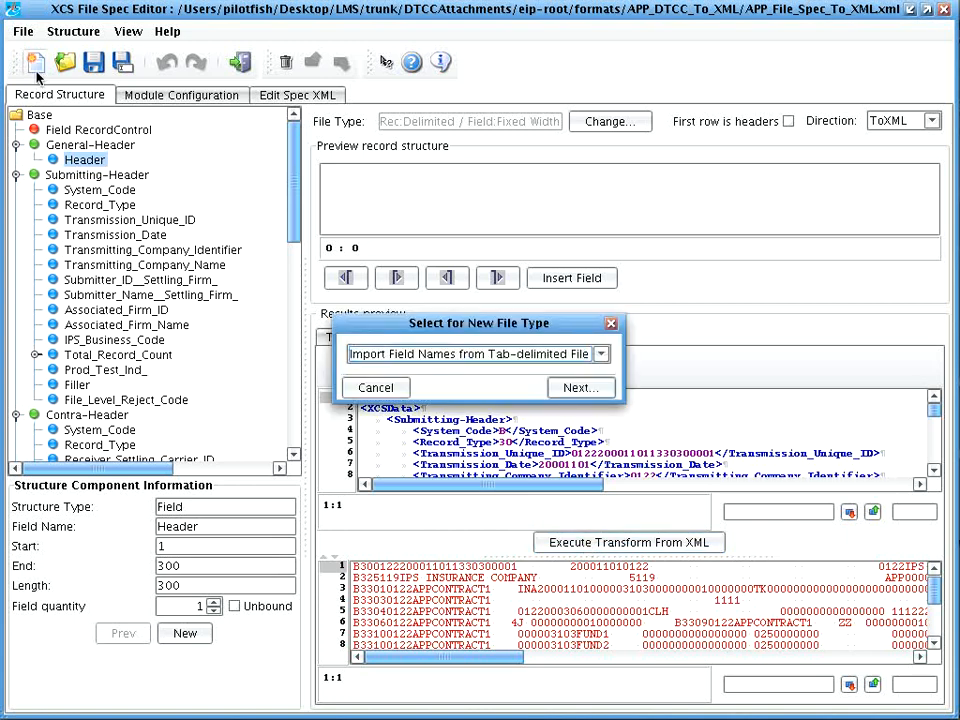
click(538, 356)
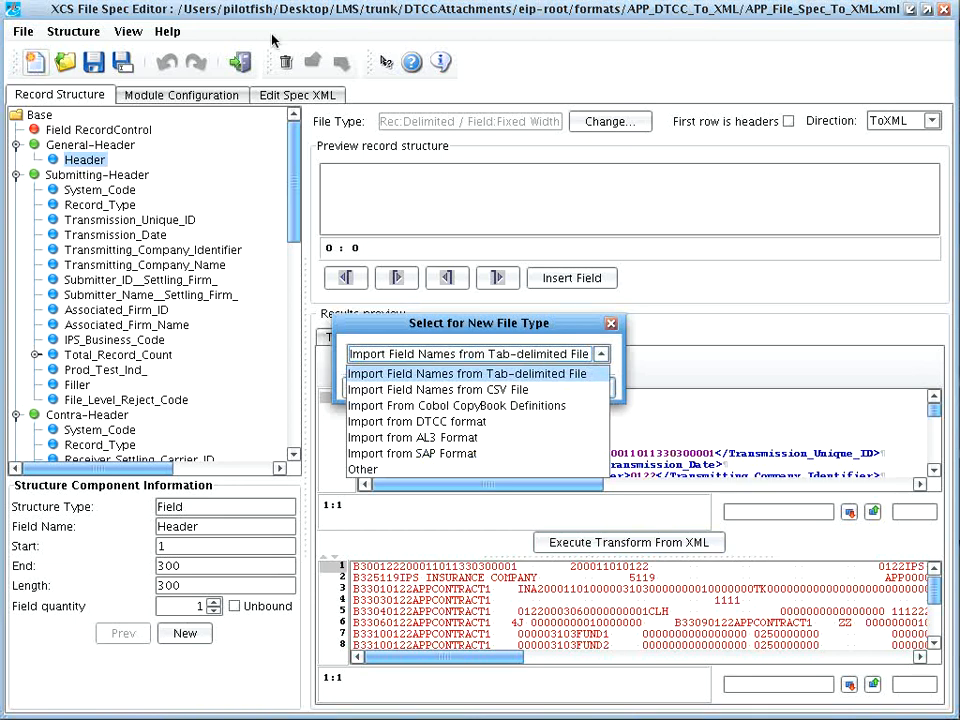
click(611, 324)
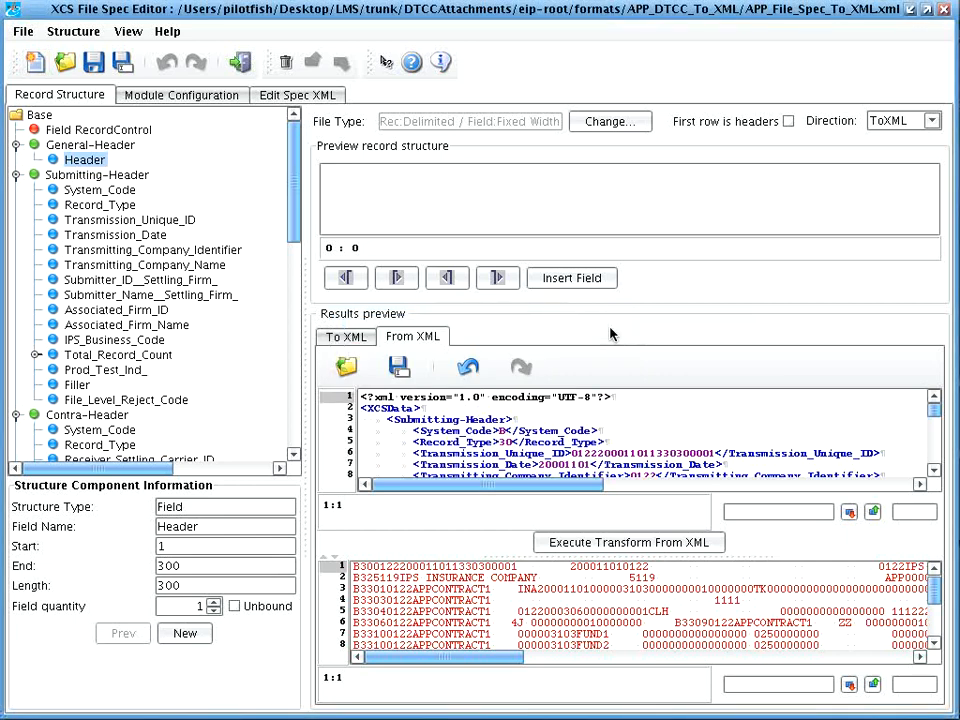
click(240, 62)
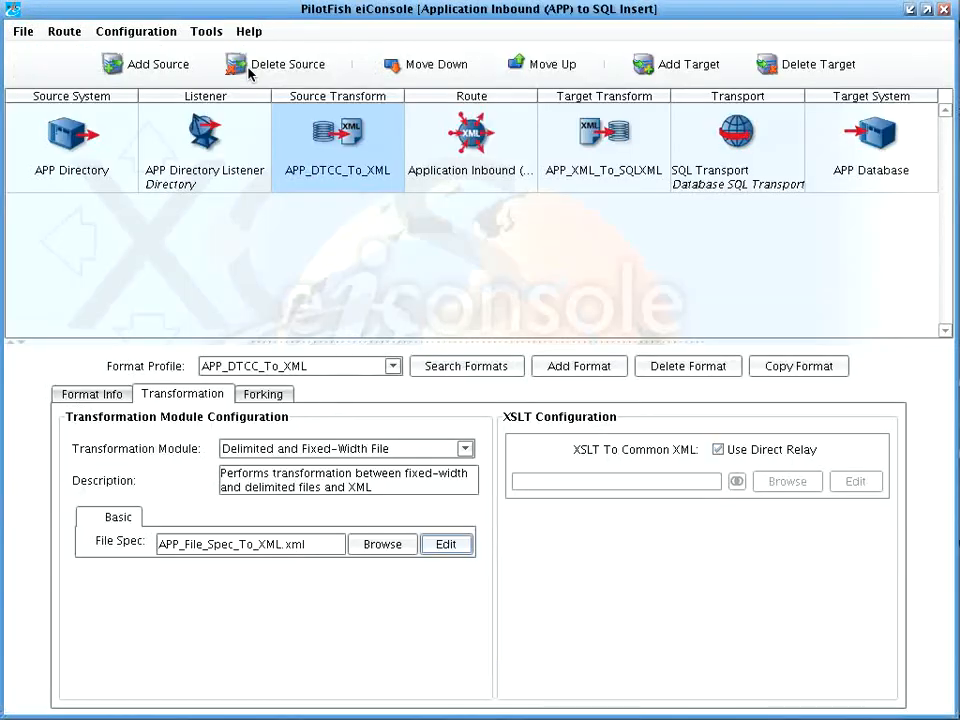
Step: Open APP_XML_To_SQLXML.xslt from the APP_XML_To_SQLXML target transform in the Data Mapper
click(642, 182)
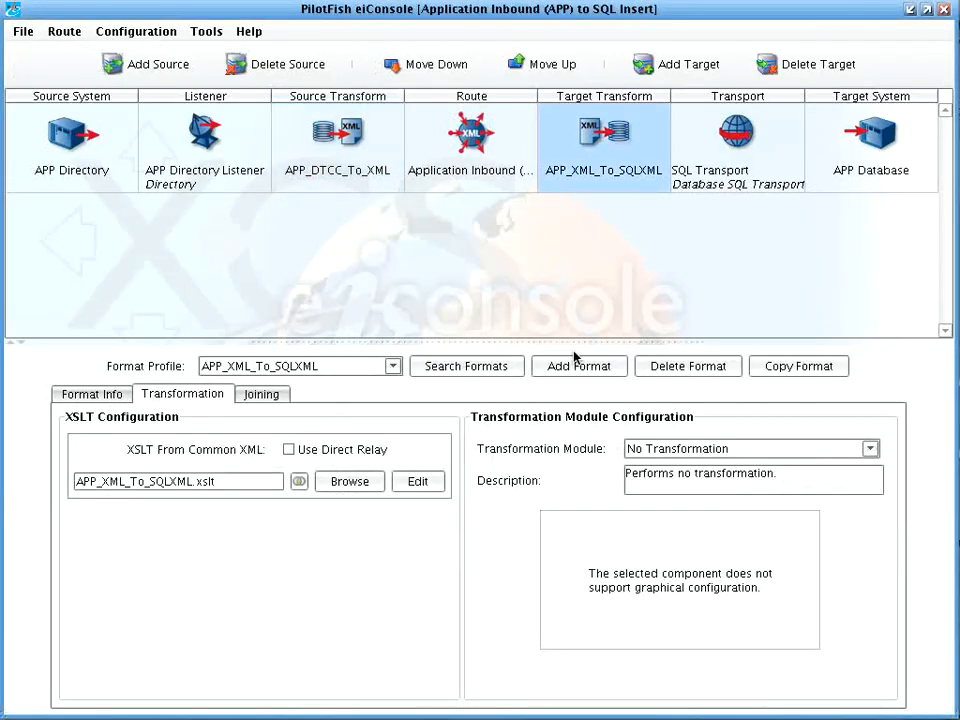
click(432, 488)
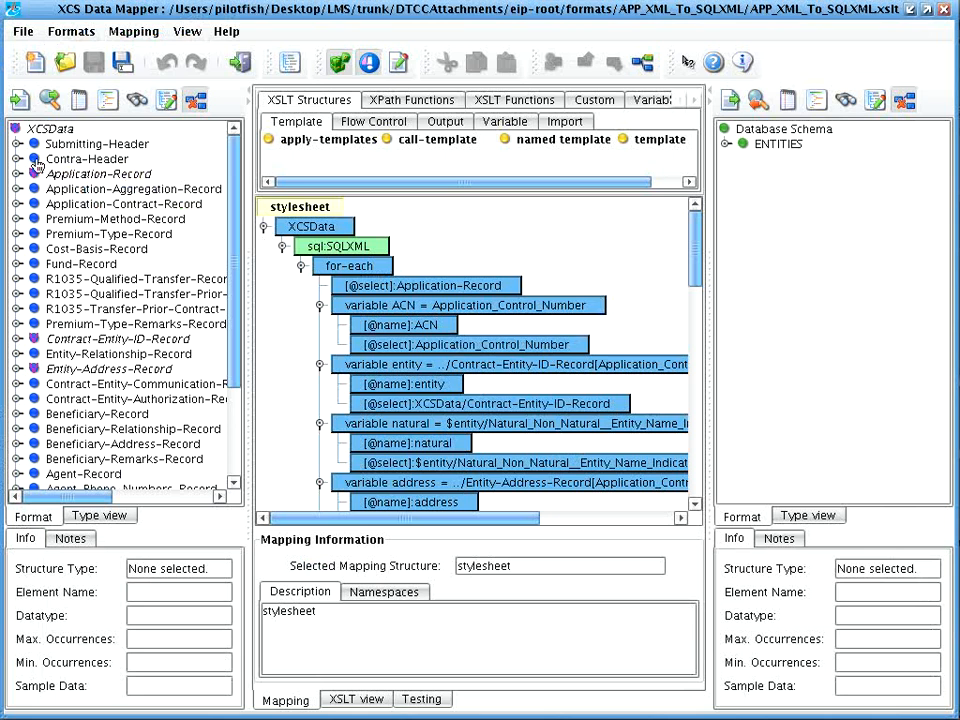
Step: Delete the ZIP mapping element from the stylesheet and bring up the format reader list
mouse_move(36, 165)
drag(701, 257, 693, 439)
click(410, 462)
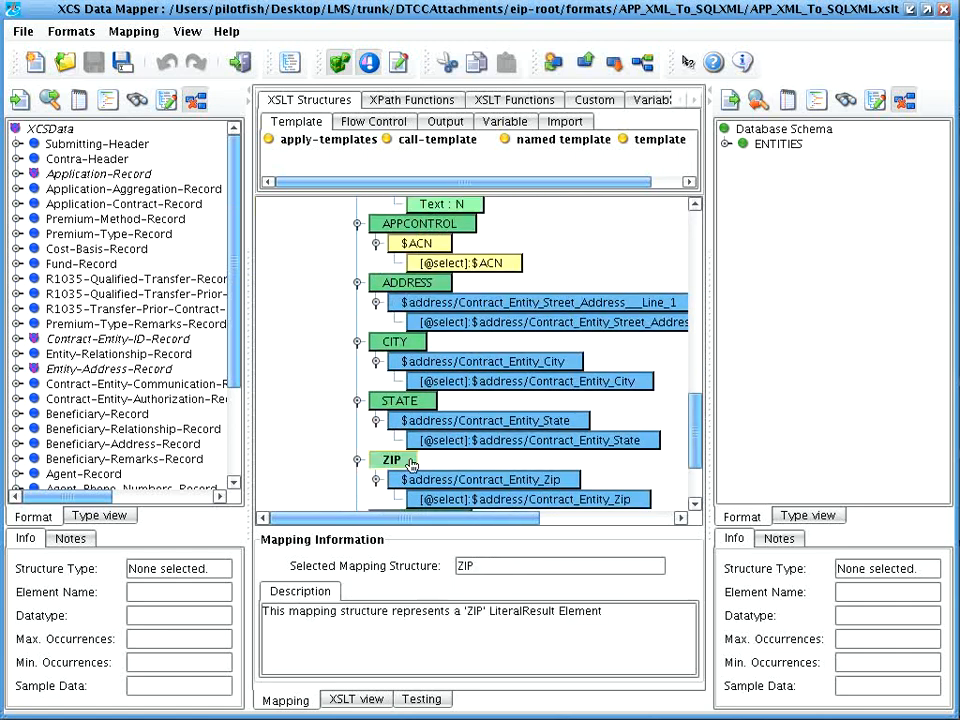
right_click(410, 462)
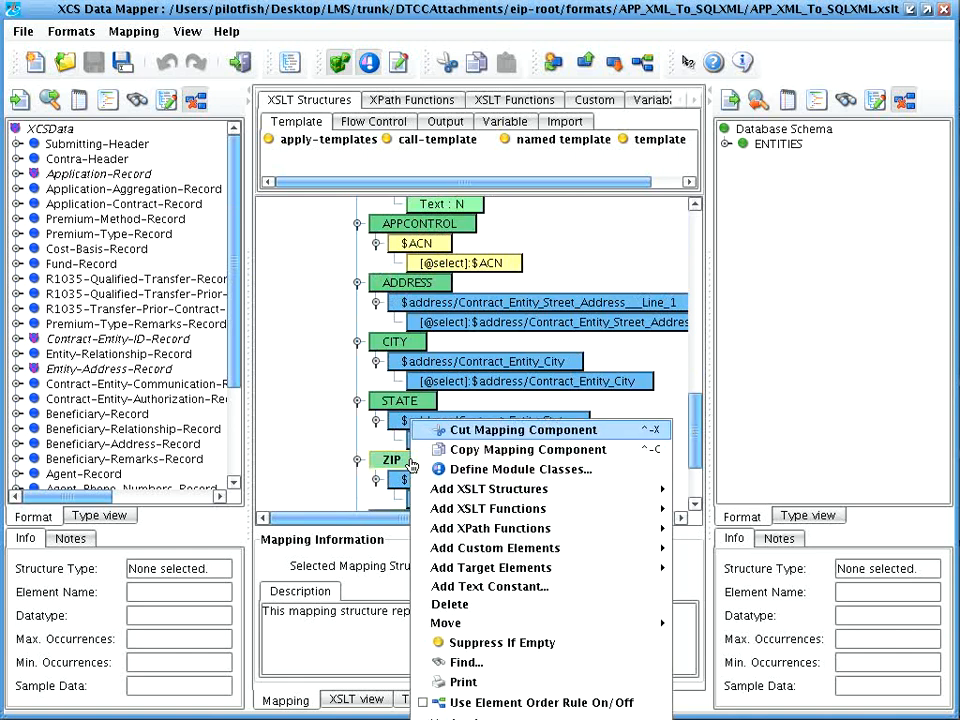
click(462, 605)
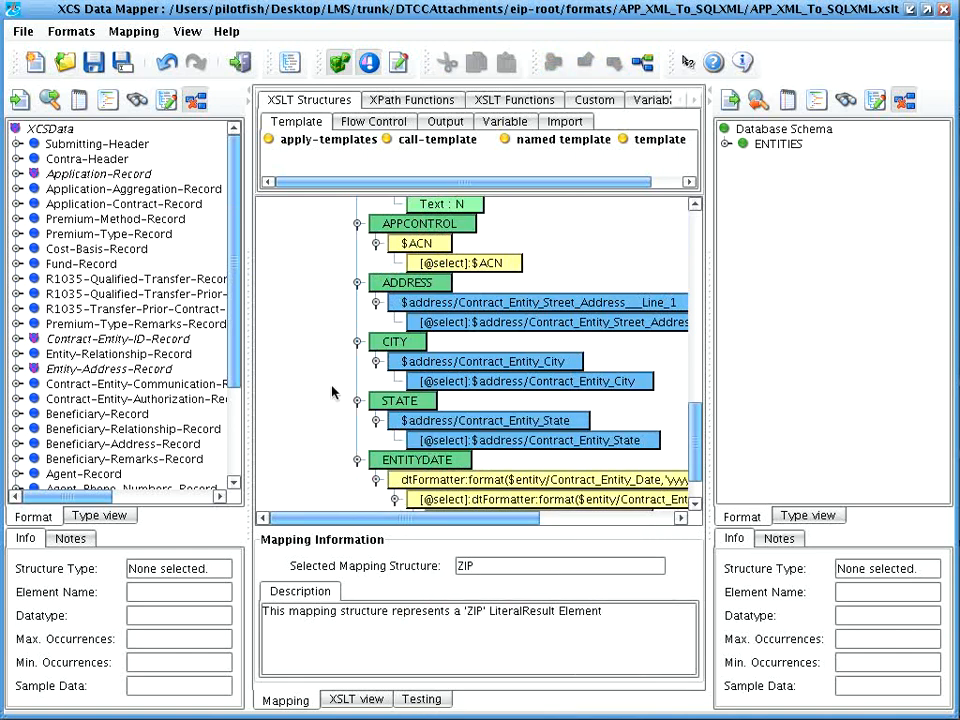
click(18, 101)
click(629, 265)
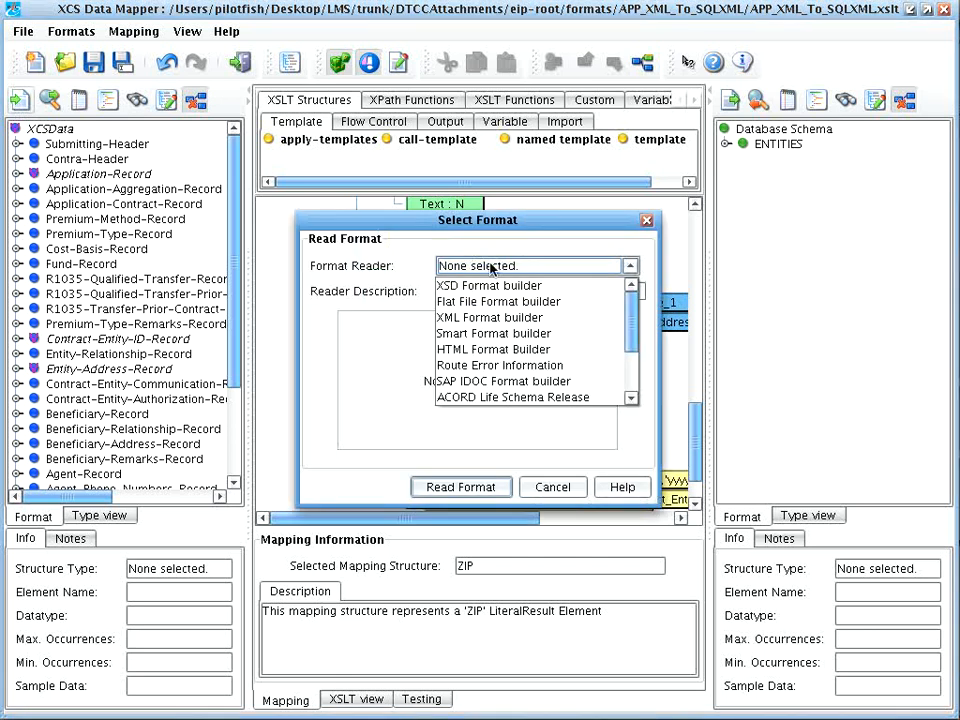
Step: Build the source format with the DTCC Format Builder from DTCCAttachments/spreadsheets/nsccapp.xls
click(636, 336)
drag(636, 338, 638, 381)
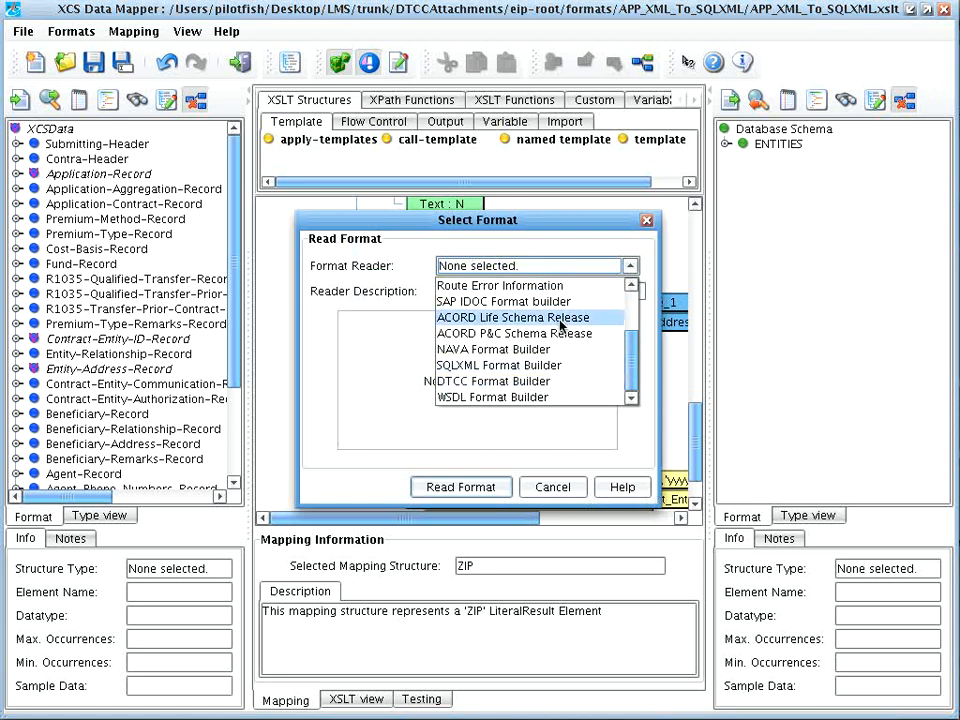
click(560, 384)
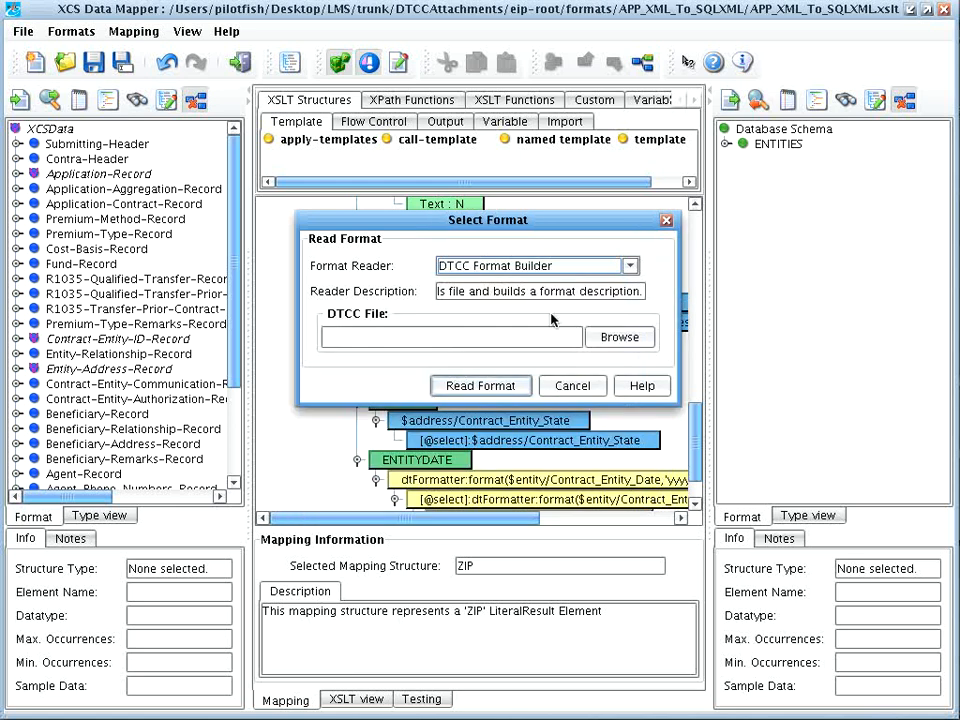
click(596, 342)
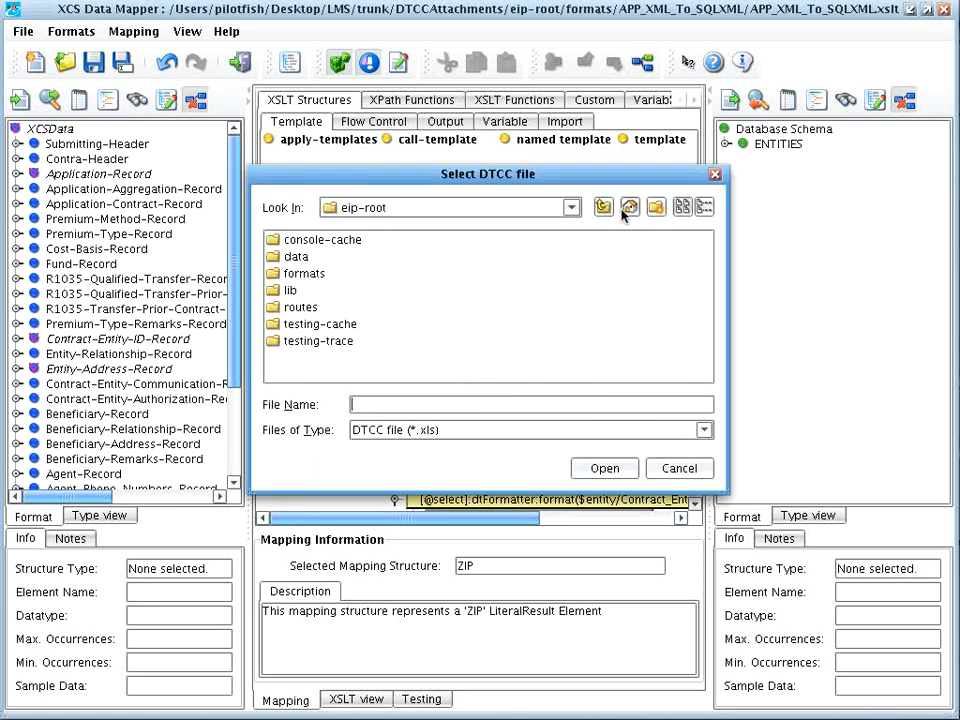
click(574, 208)
click(515, 329)
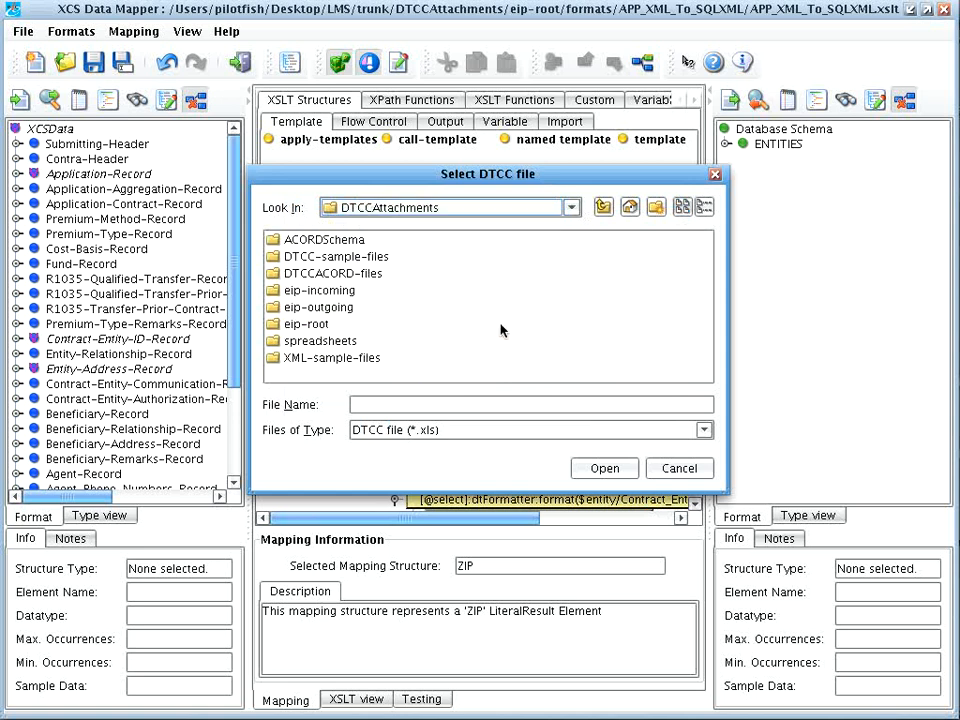
double_click(295, 341)
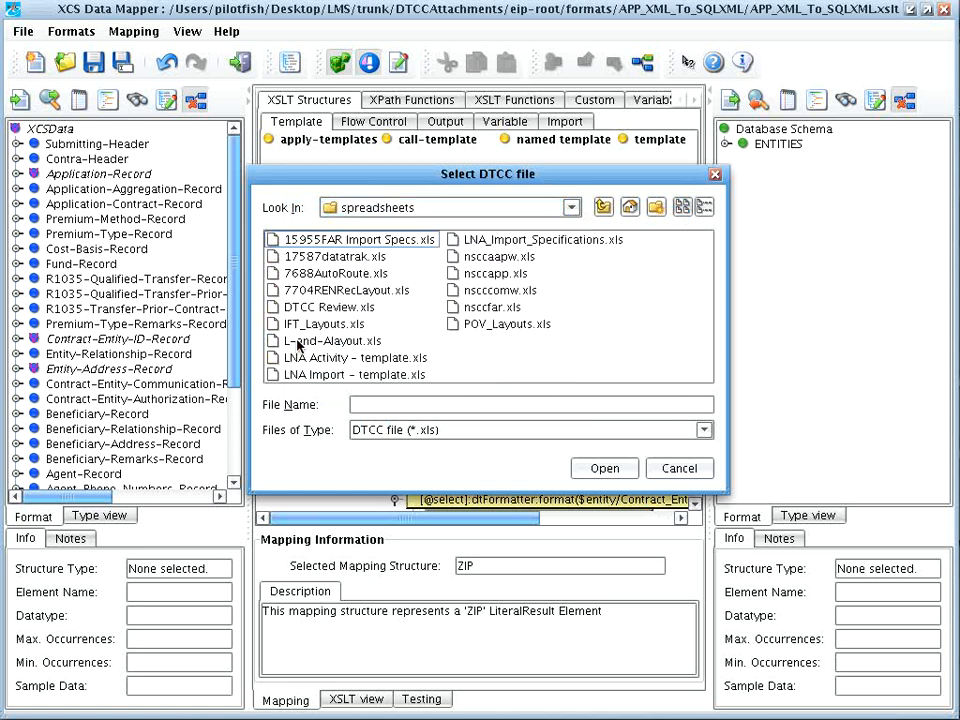
click(492, 273)
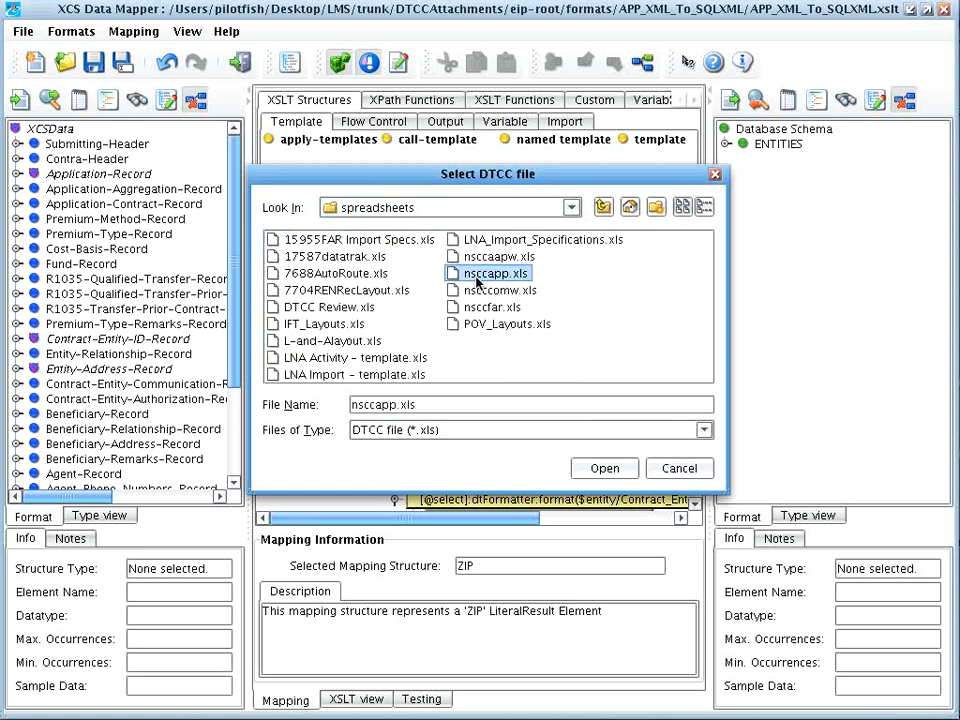
click(603, 468)
click(486, 384)
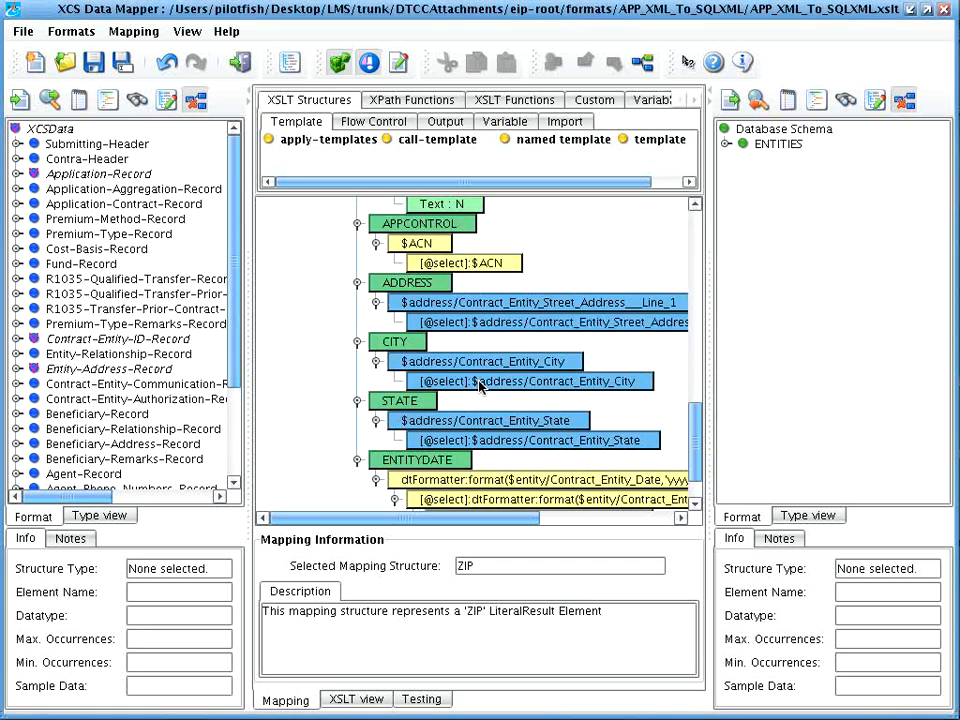
Step: Review Application-Record fields' DTCC descriptions and IRS_Qualification_Code's code list, then view Uncategorized custom functions
click(32, 130)
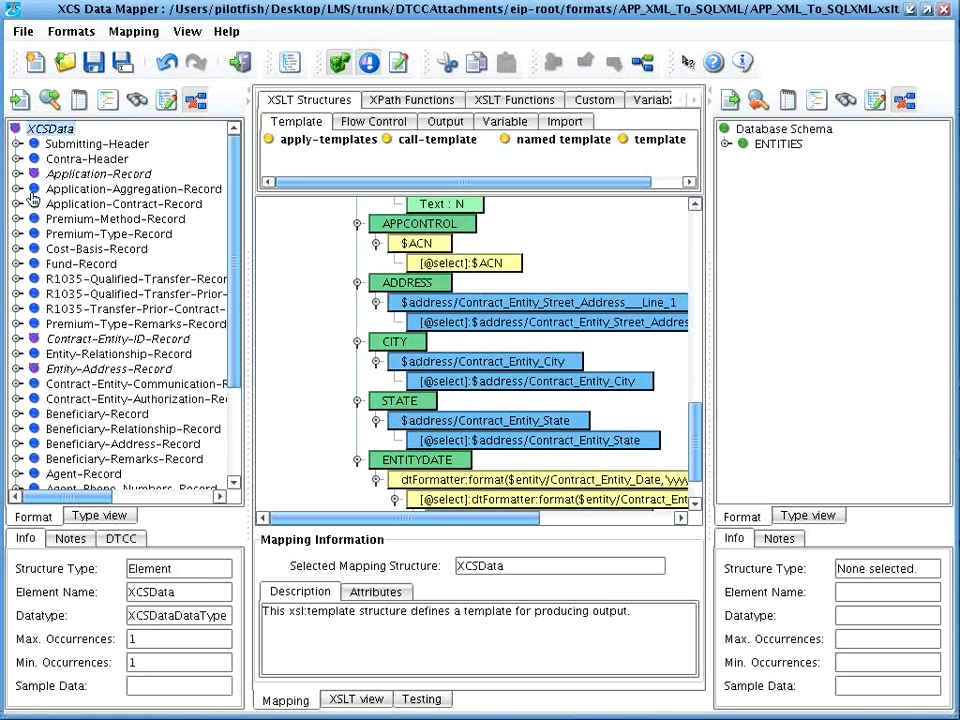
mouse_move(33, 196)
click(17, 175)
click(74, 131)
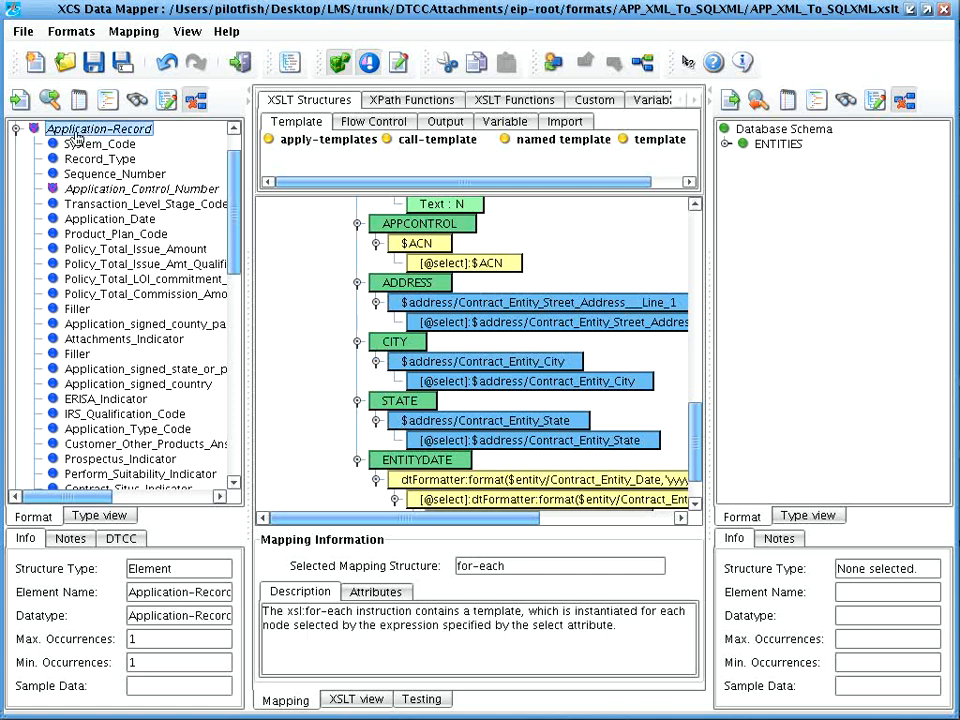
click(81, 148)
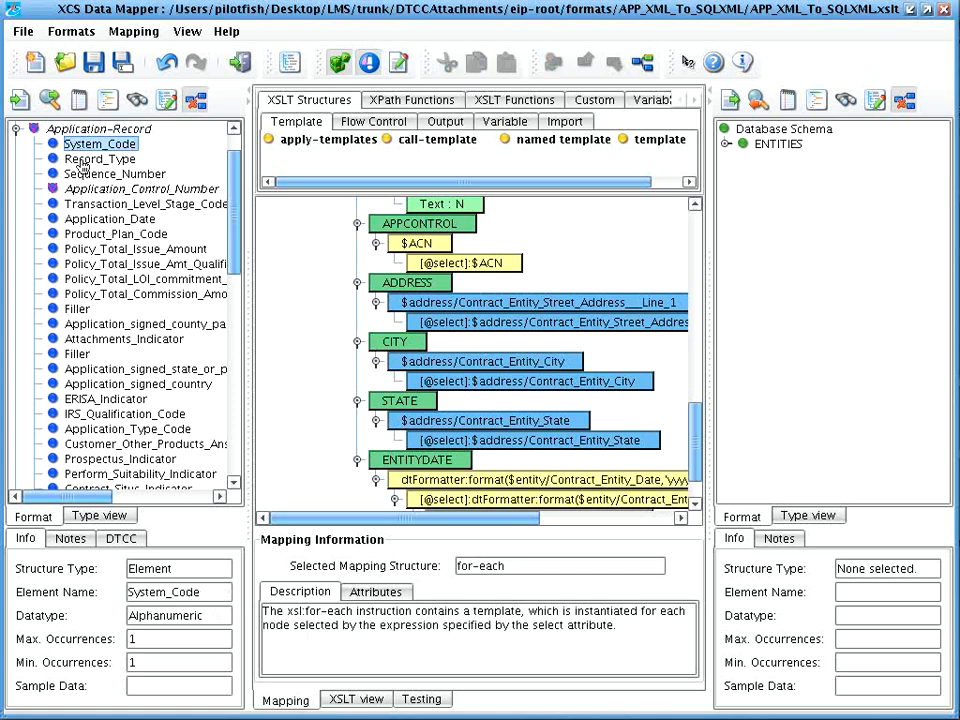
click(121, 538)
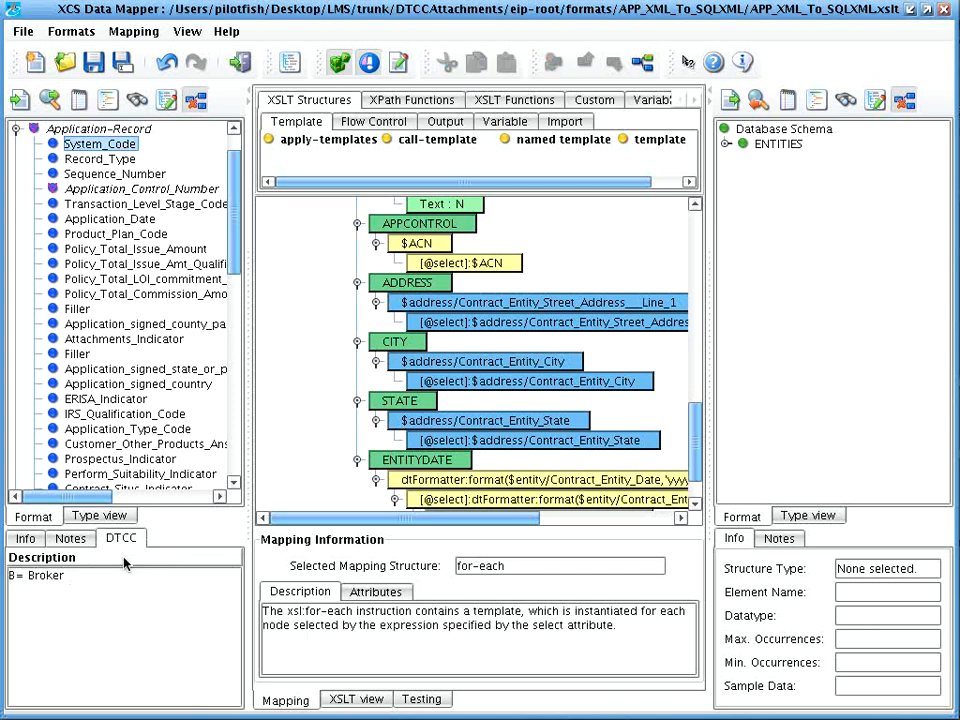
click(95, 159)
click(90, 175)
click(95, 189)
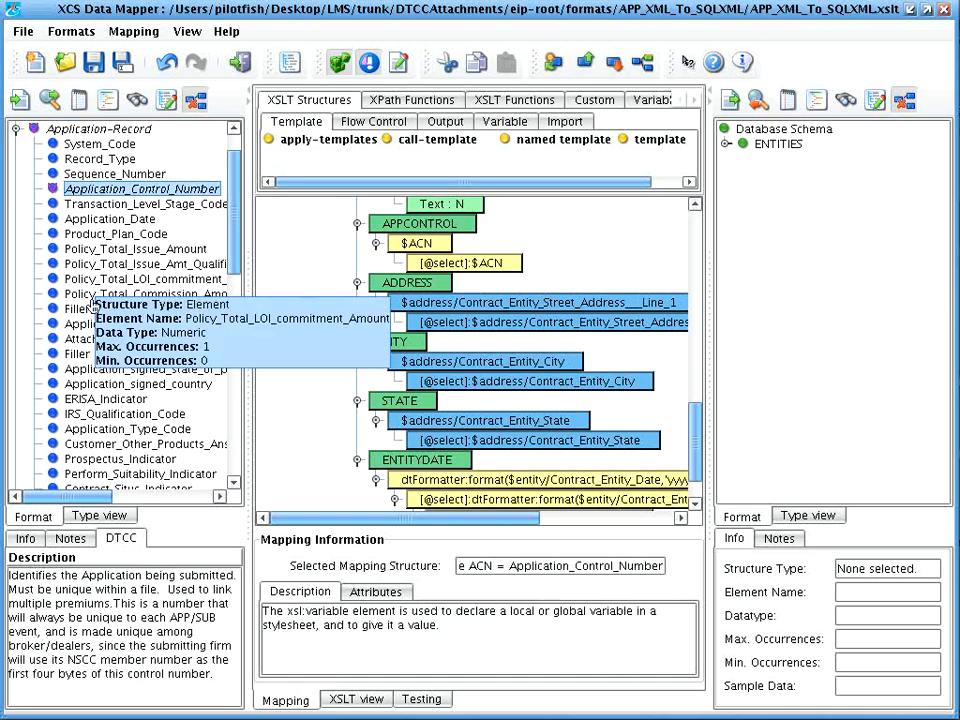
click(100, 413)
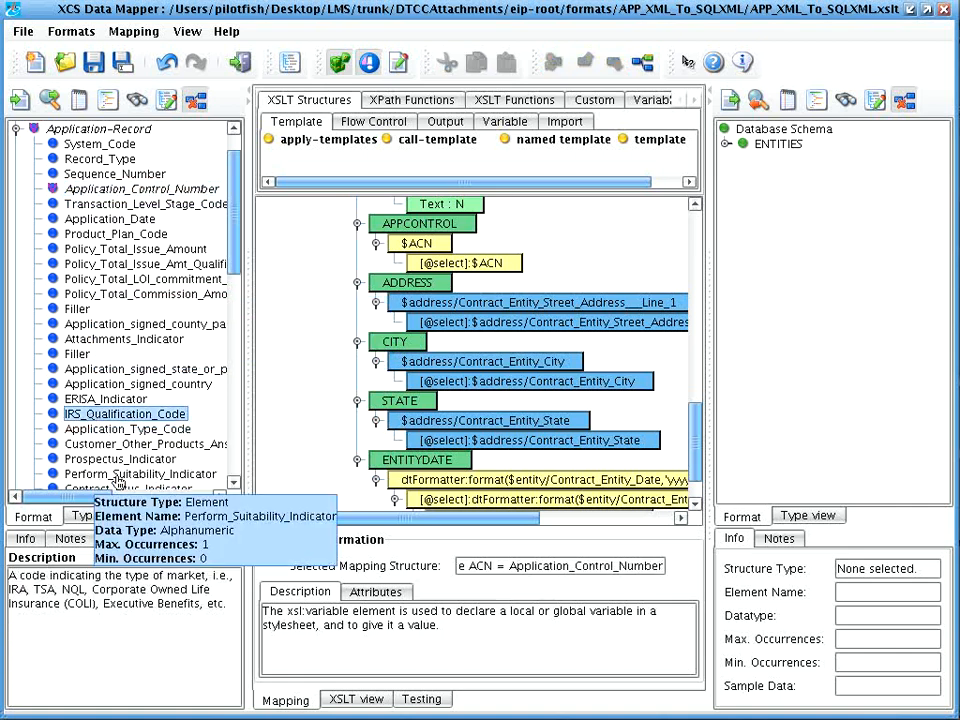
click(192, 539)
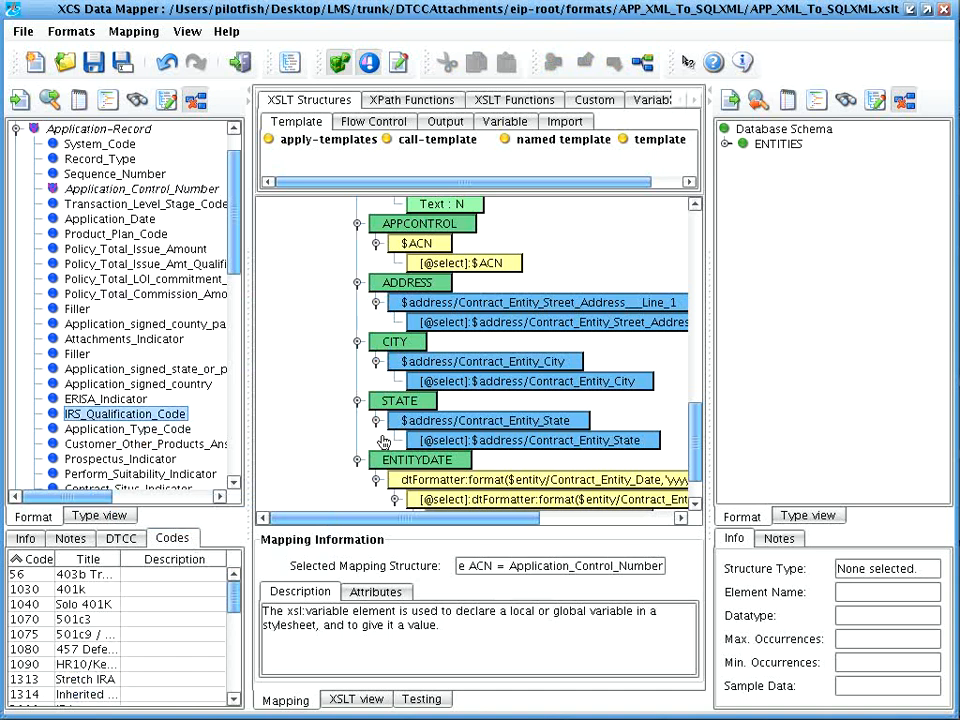
click(587, 101)
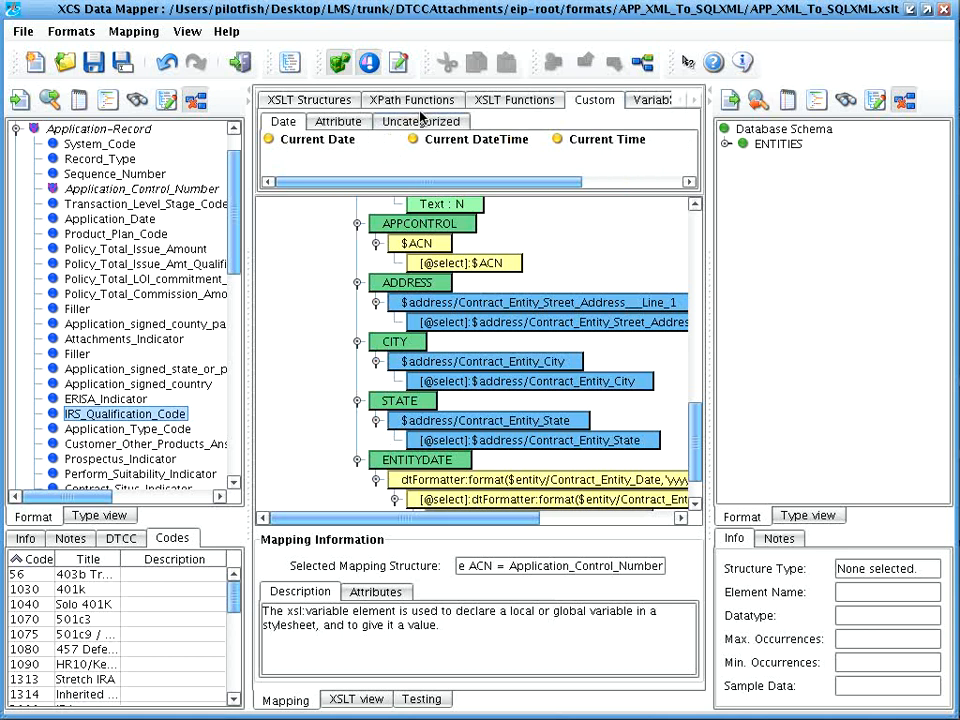
click(413, 120)
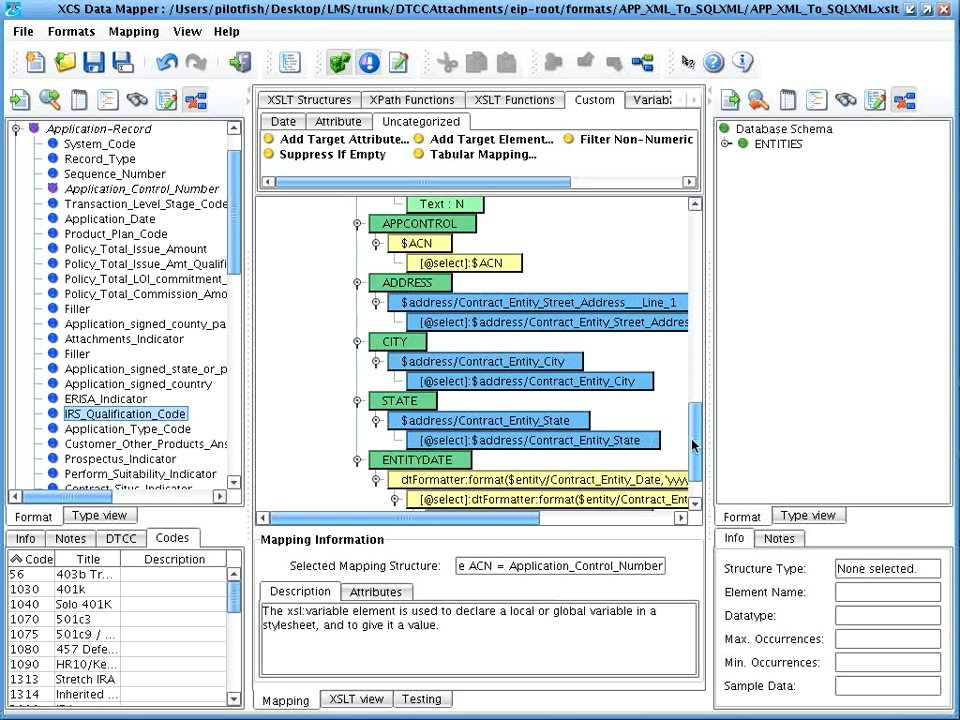
Step: Add the ENTITIES table's ZIP column to the insert under ENTITIES
drag(693, 445, 697, 330)
click(727, 145)
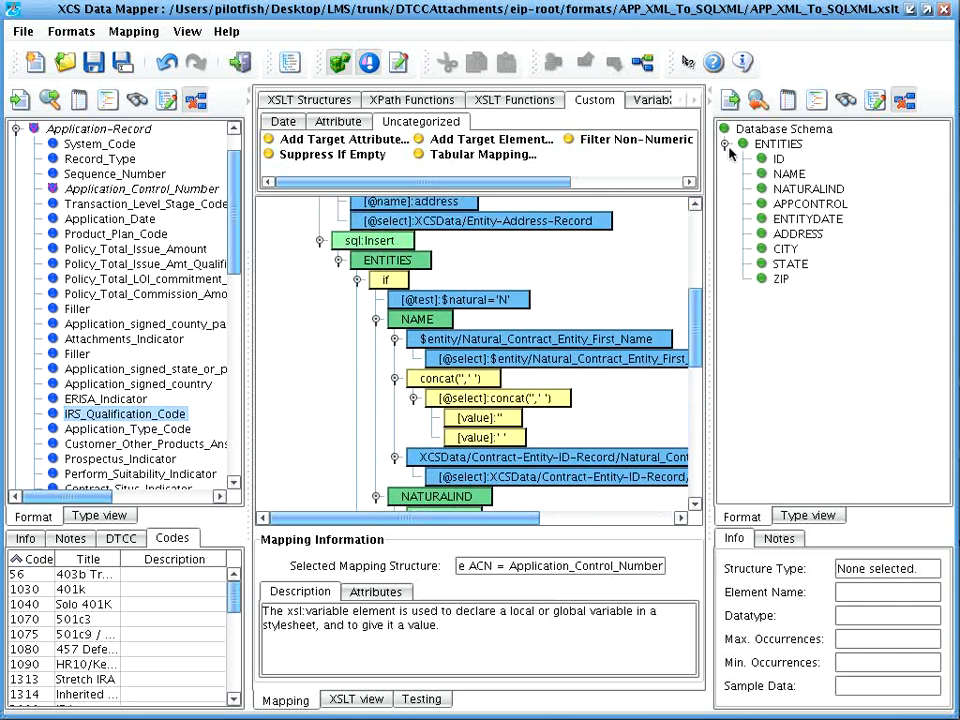
click(774, 281)
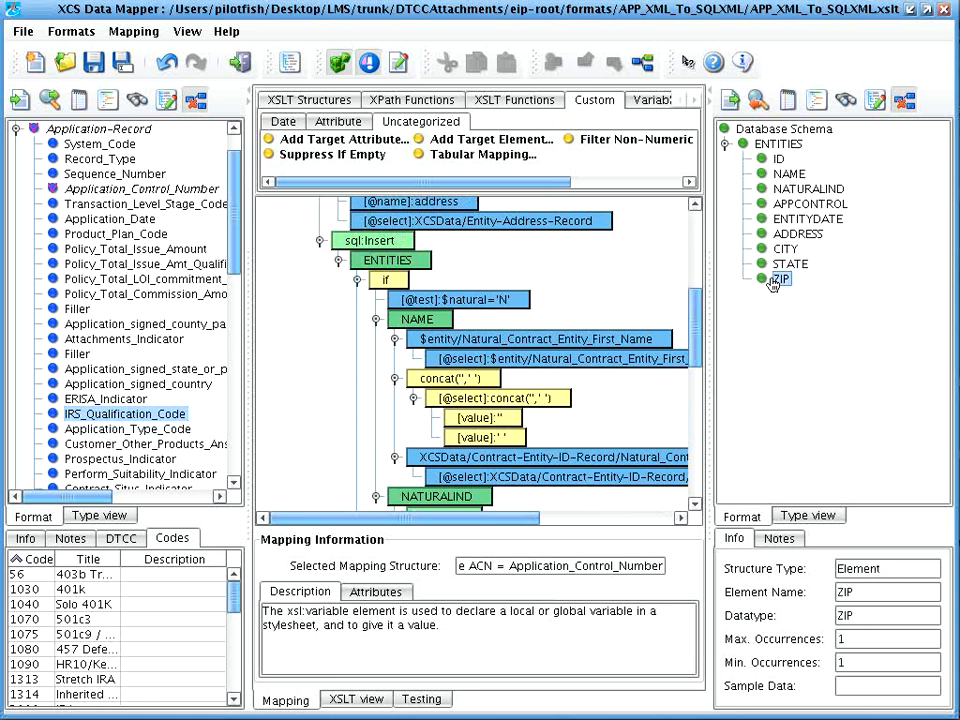
mouse_move(772, 284)
mouse_down()
mouse_move(716, 296)
mouse_move(405, 280)
mouse_up()
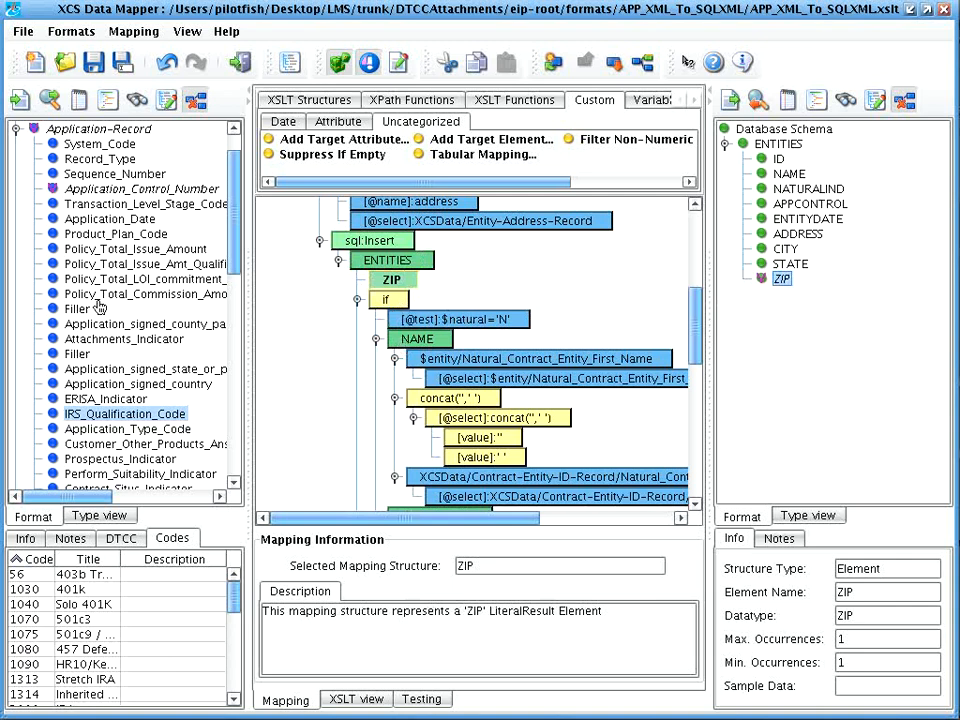
Step: Map Entity-Address-Record's Contract_Entity_Zip onto the new ZIP column
click(16, 128)
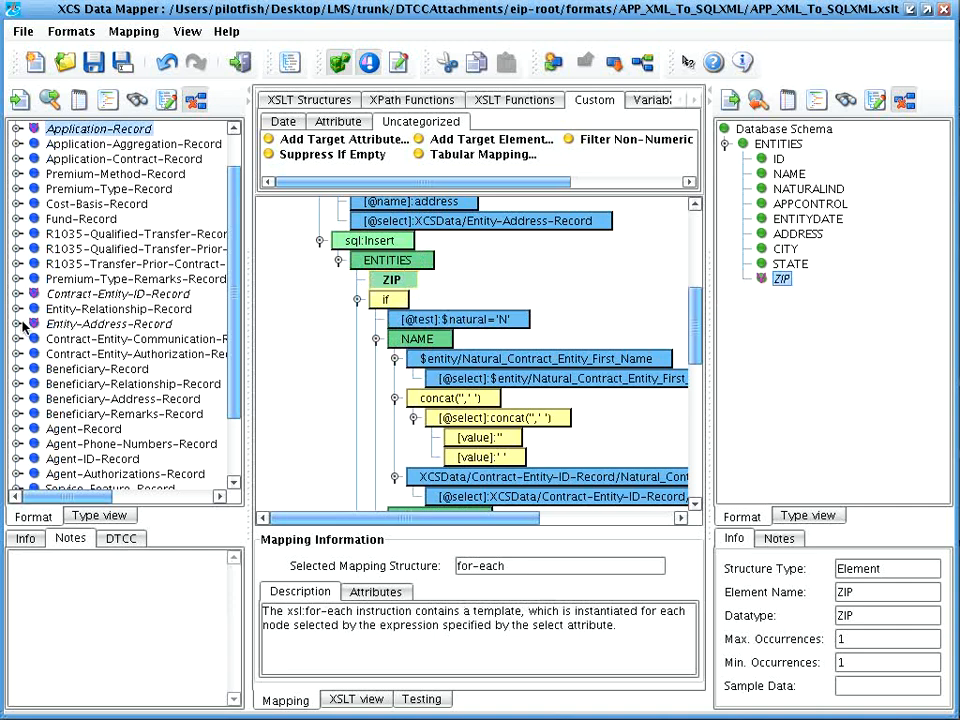
click(16, 323)
drag(93, 398, 345, 295)
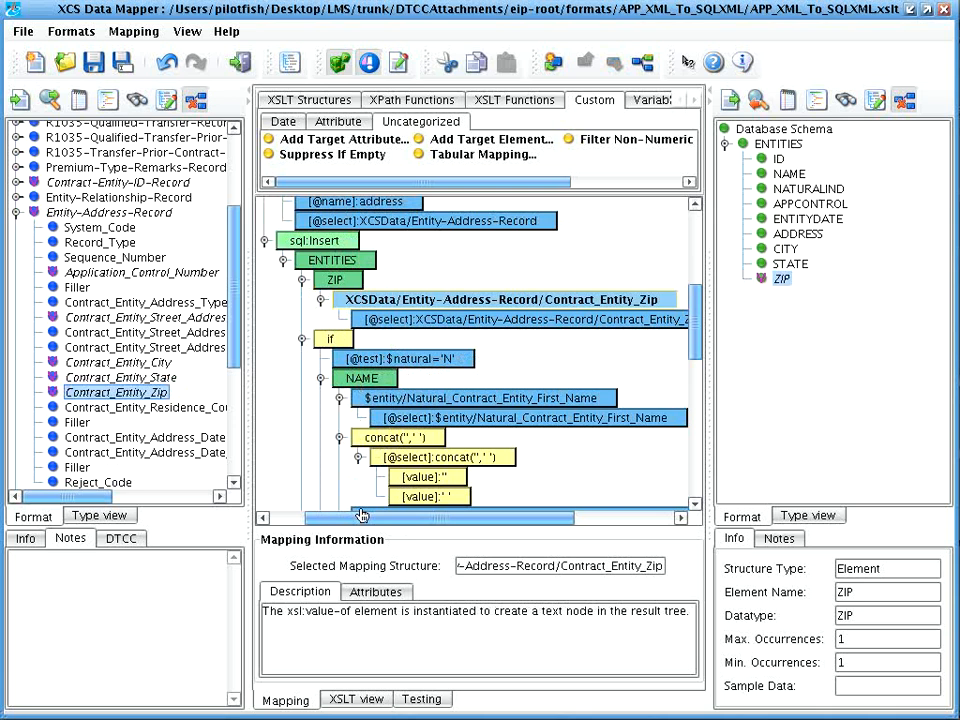
Step: Exit the mapper without saving and open Replacements Inbound To Attachments' 12704_To_SOAP XSLT
click(241, 62)
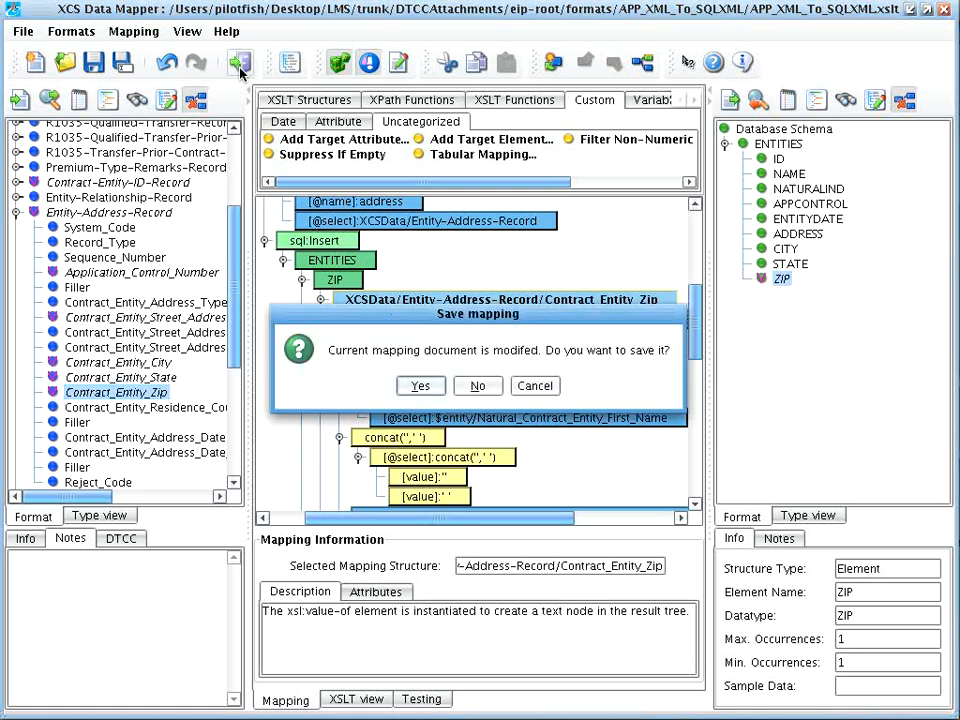
click(479, 386)
click(20, 36)
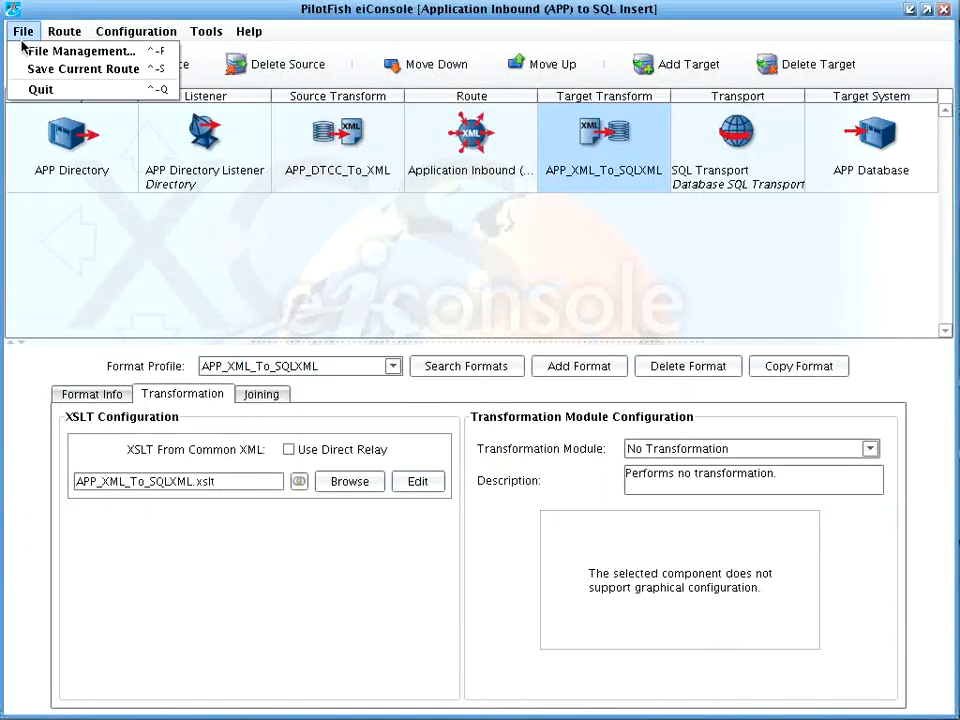
click(40, 47)
scroll(440, 410, down, 1)
scroll(440, 410, down, 5)
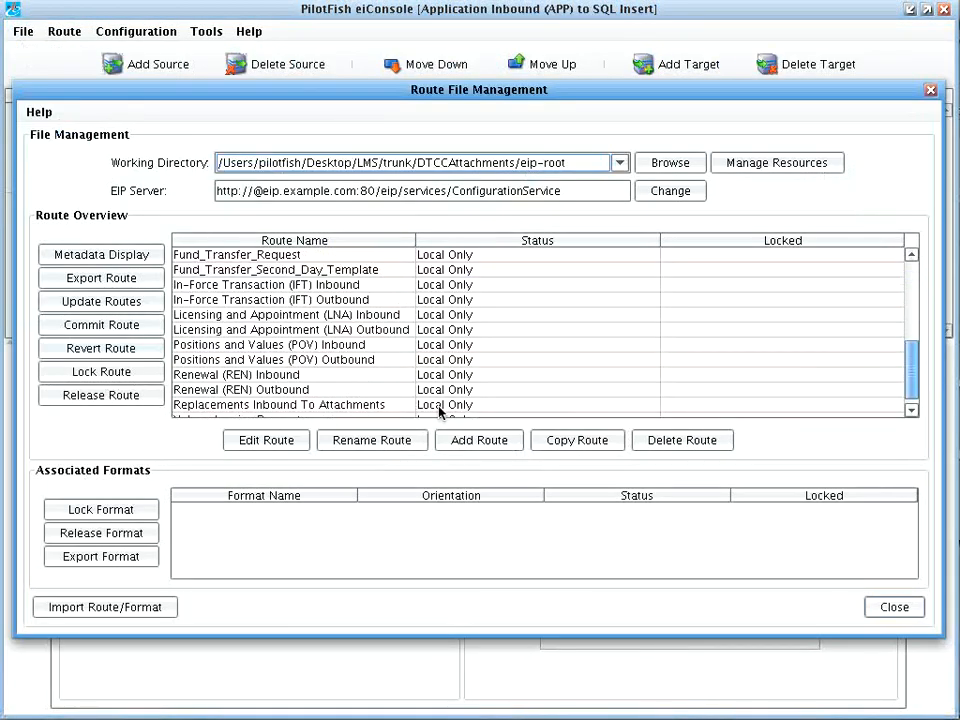
double_click(292, 396)
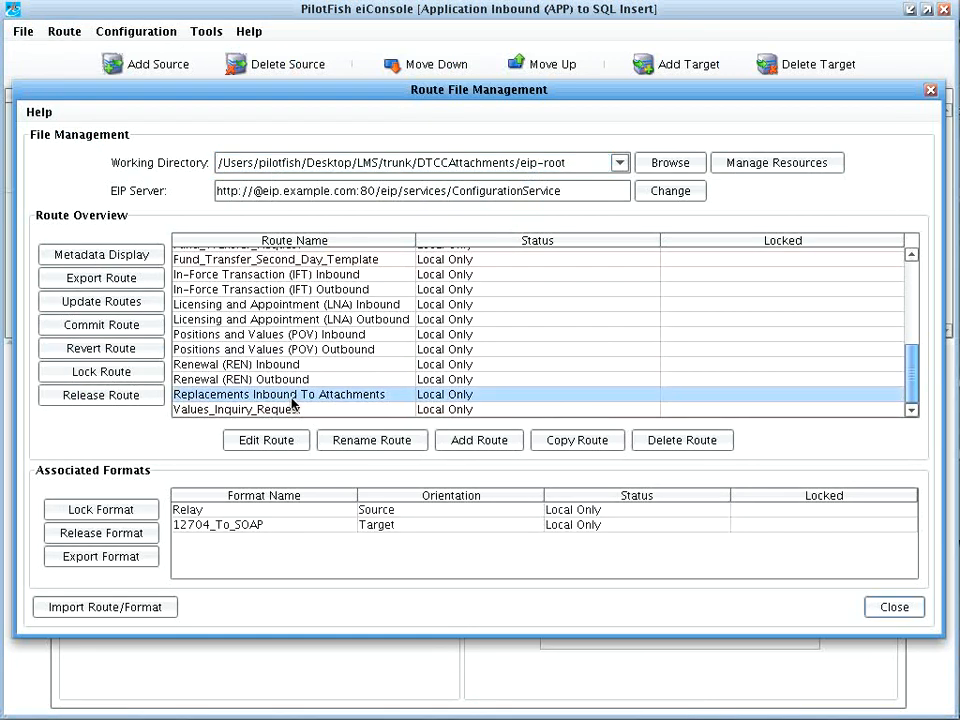
click(602, 140)
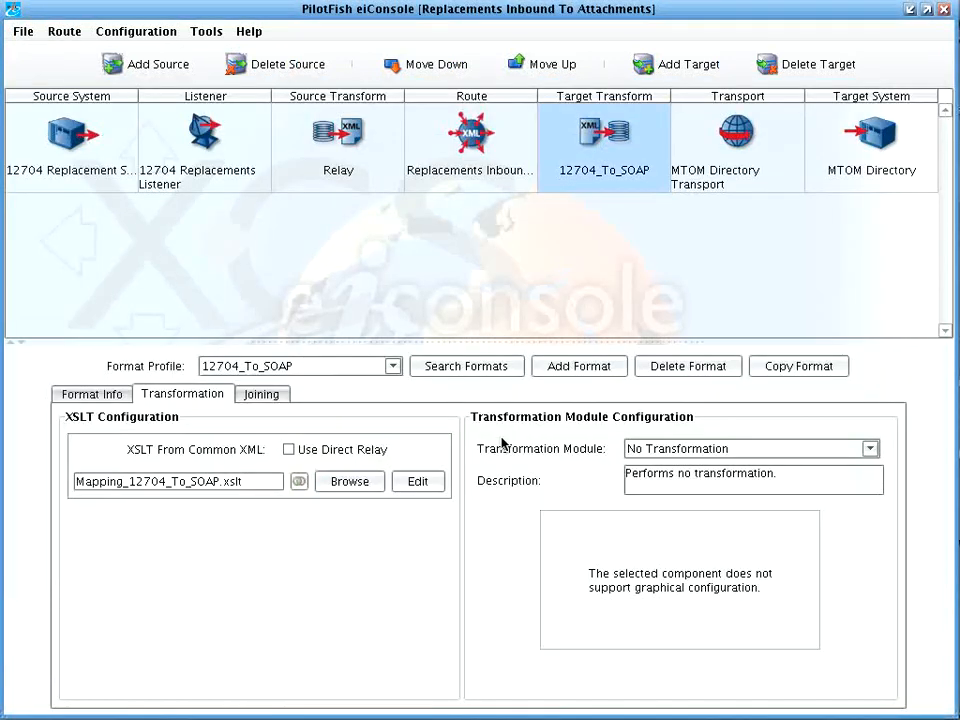
click(419, 485)
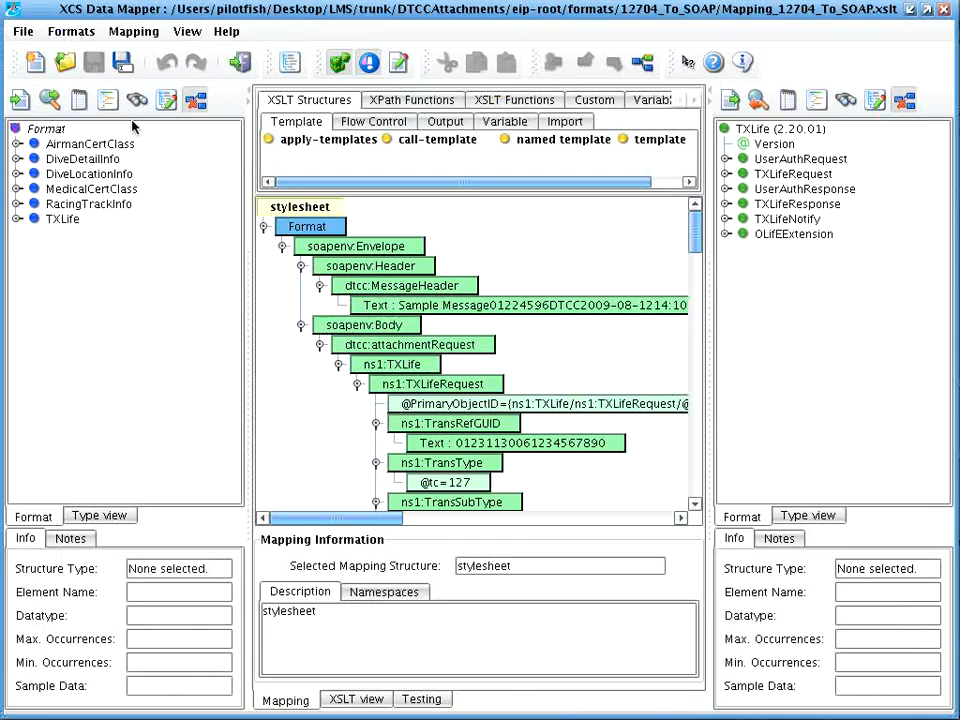
Step: Inspect the soapenv:Envelope and ns1:TXLife nodes and UserAuthRequest's ACORD description
click(250, 92)
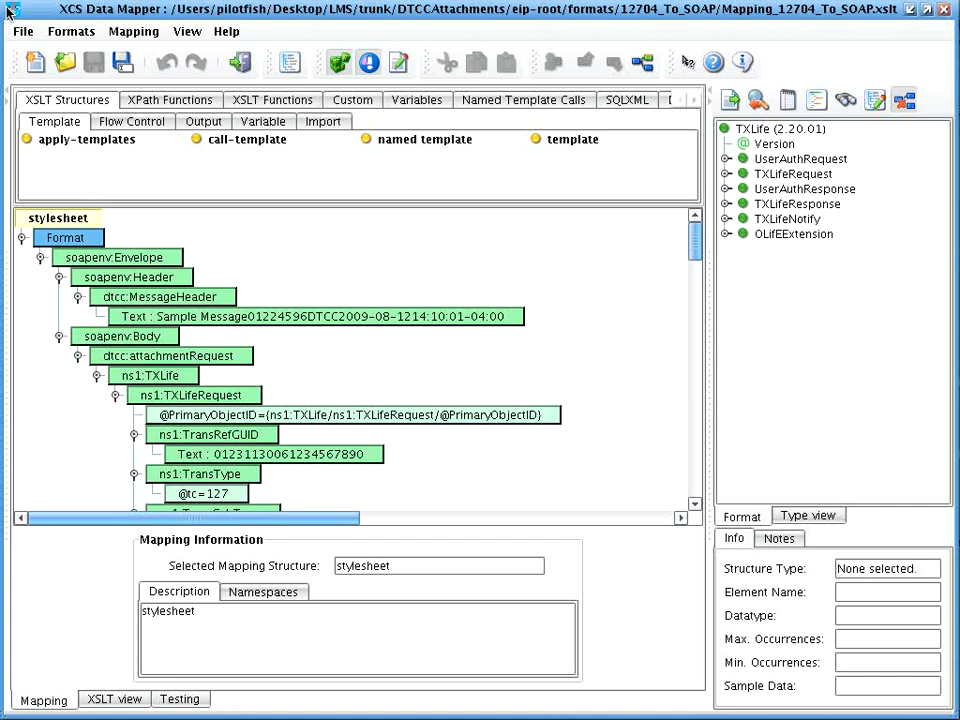
click(127, 259)
scroll(95, 432, down, 5)
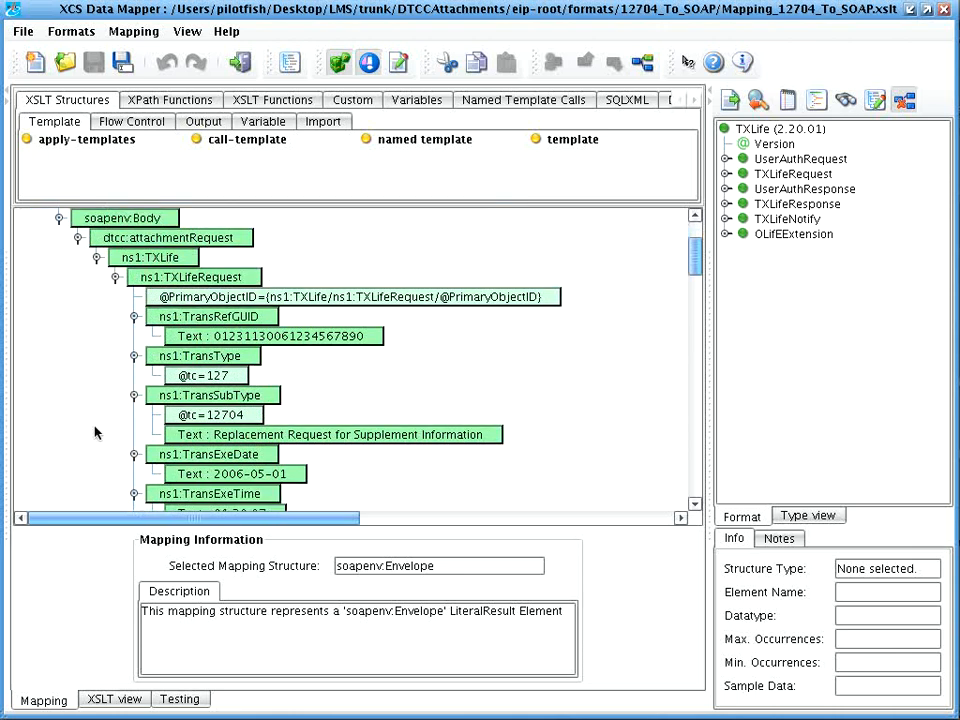
click(155, 260)
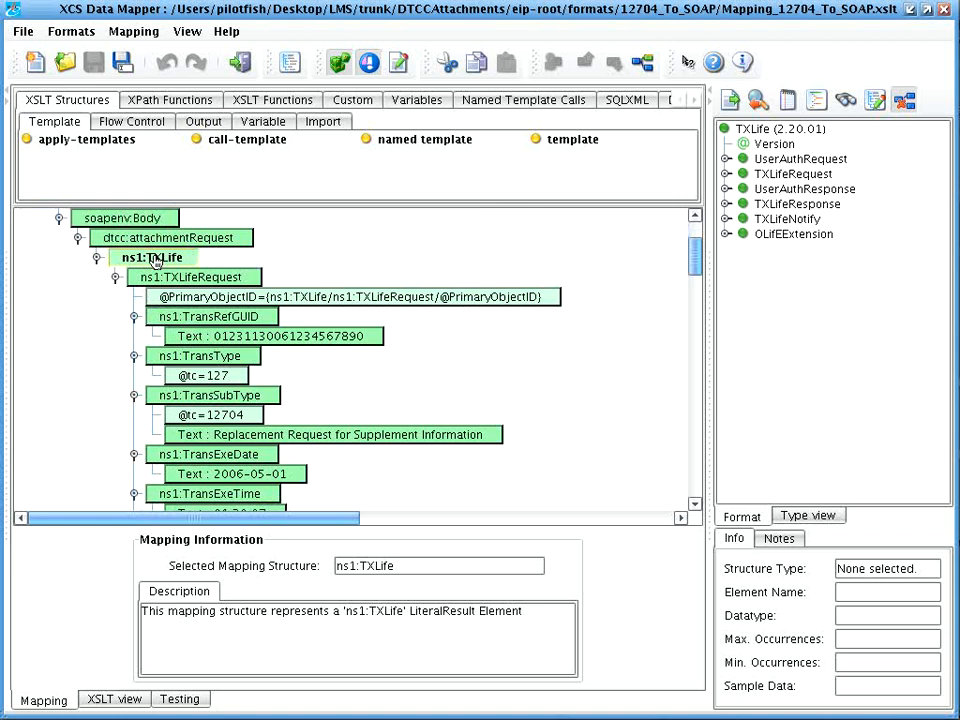
click(800, 159)
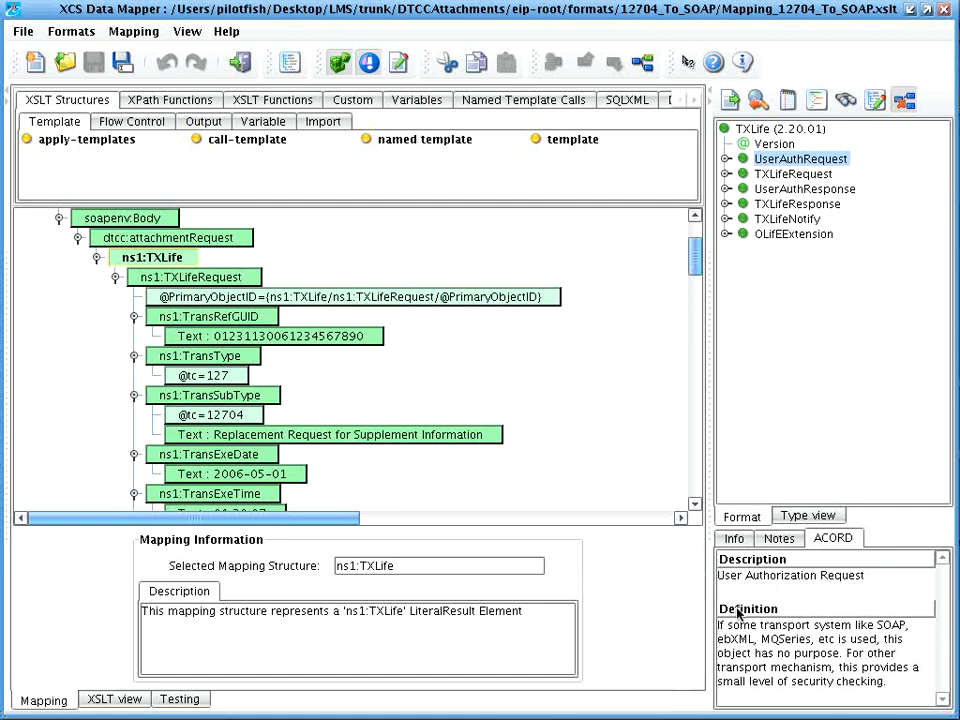
Step: View TransType's ACORD code list, sorted descending so 2147 Other comes first
click(726, 174)
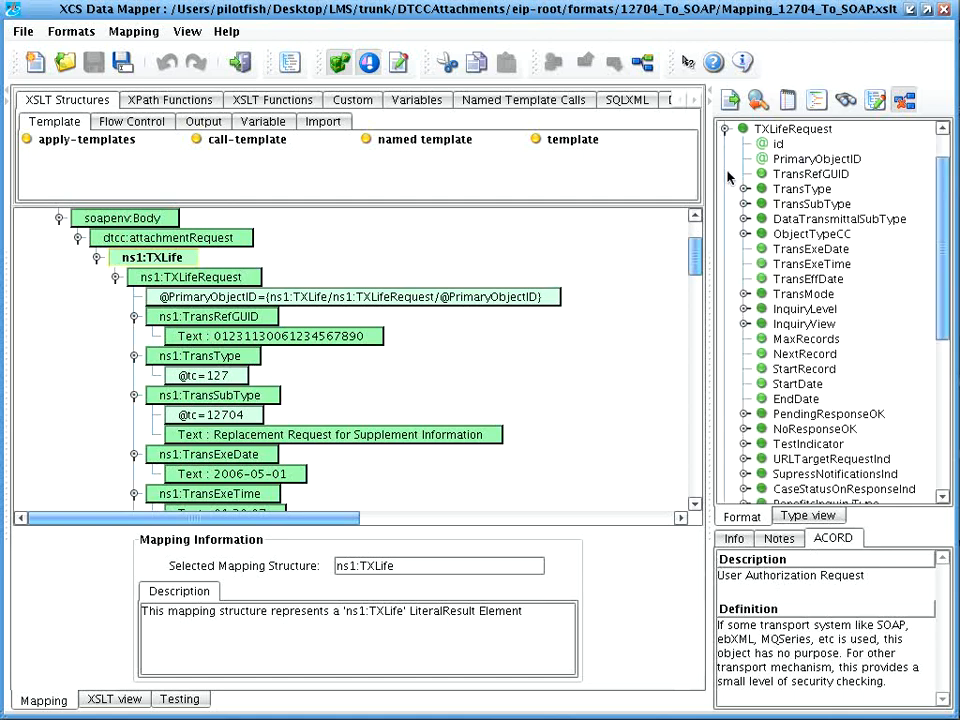
click(800, 189)
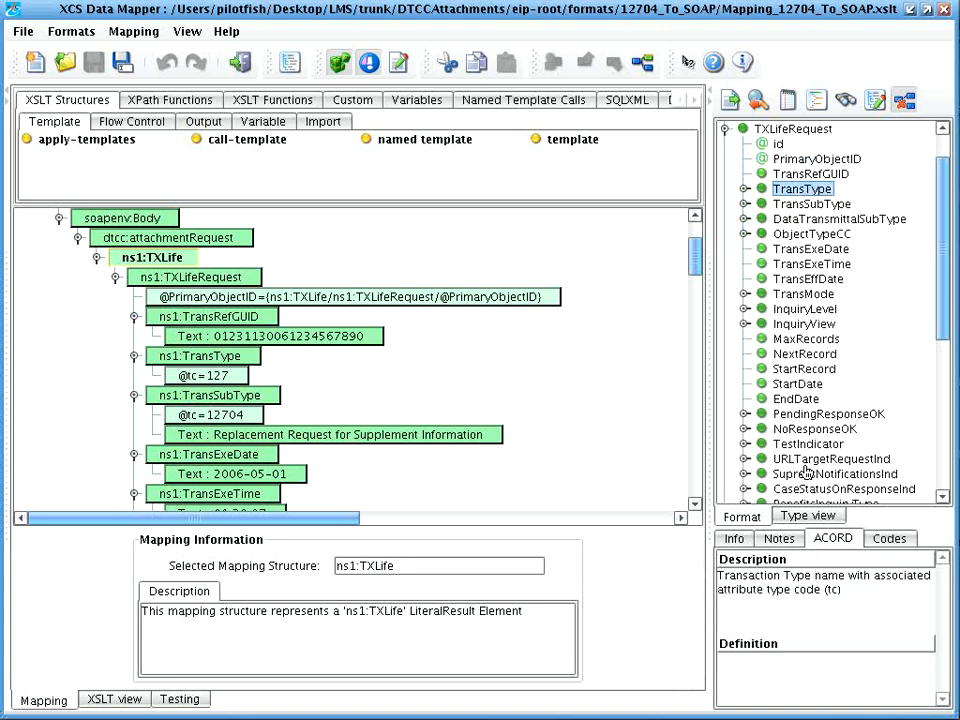
click(889, 538)
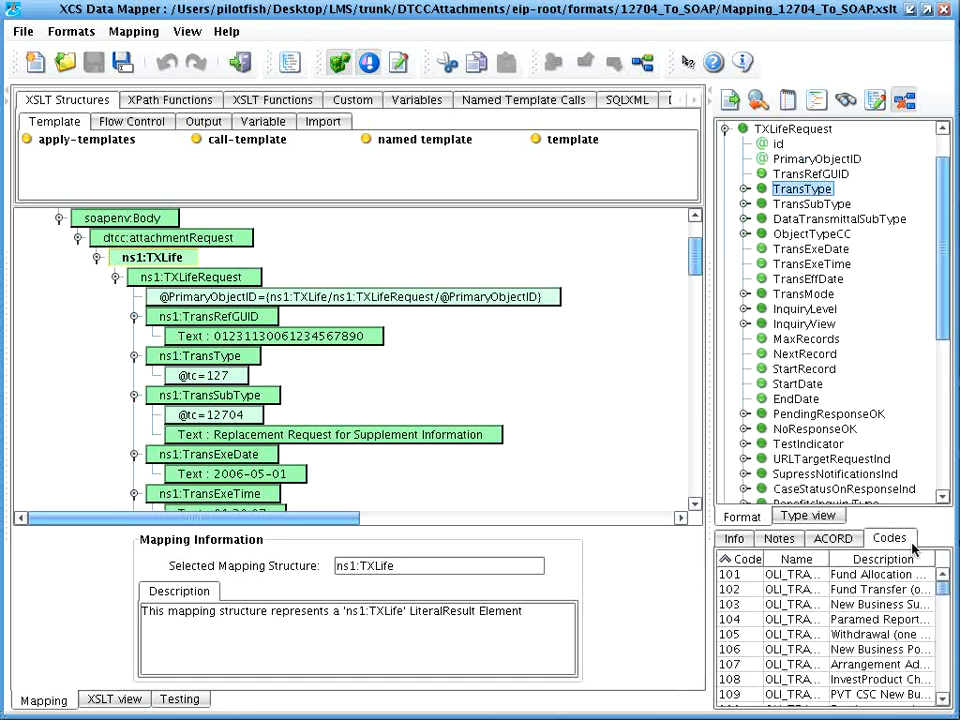
click(744, 560)
click(796, 574)
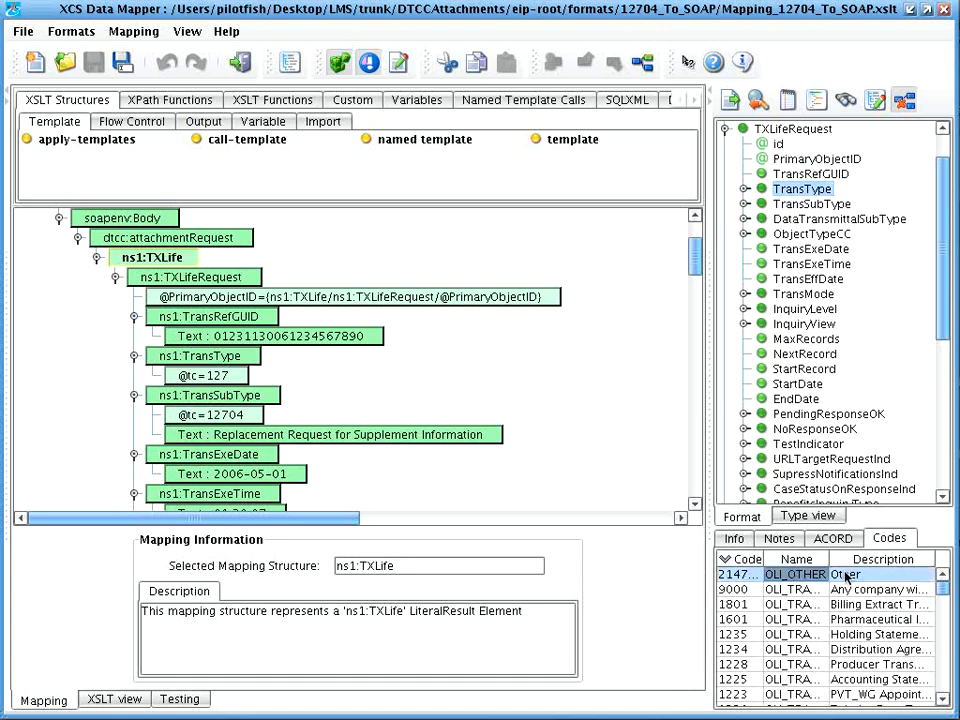
click(858, 574)
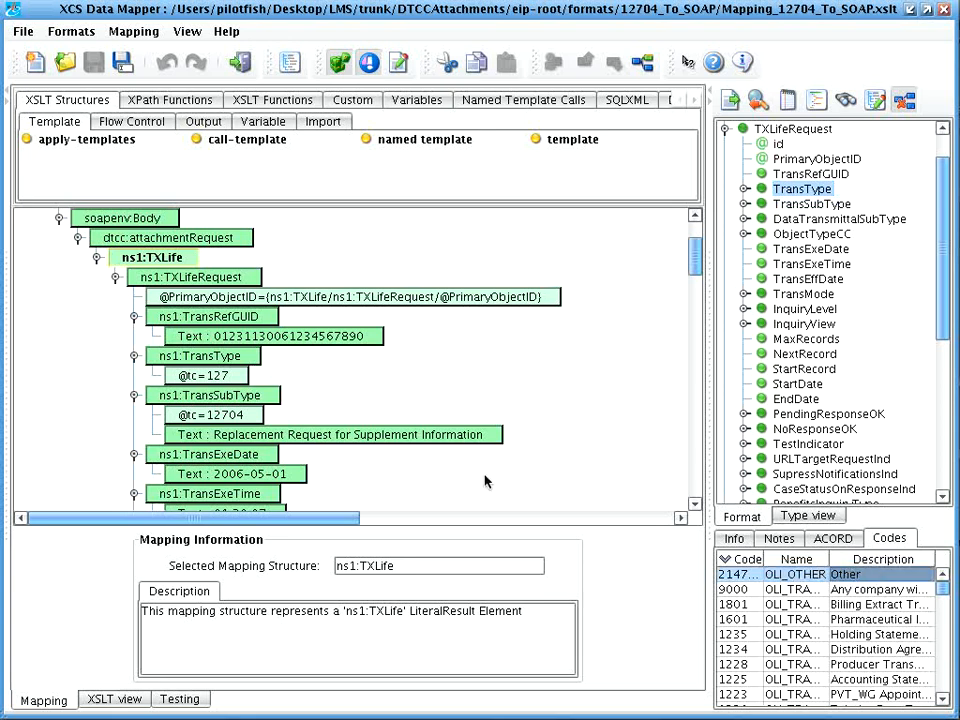
scroll(568, 377, up, 3)
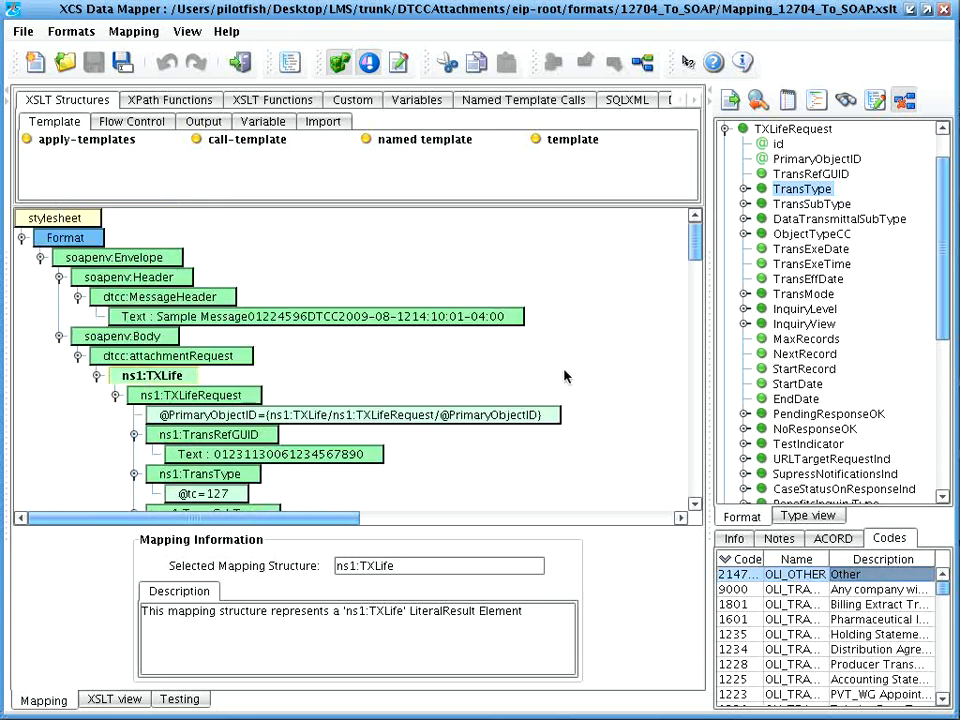
Step: Cancel the source format selection, select the Text : 01:30:07 node, and return to the console
click(8, 104)
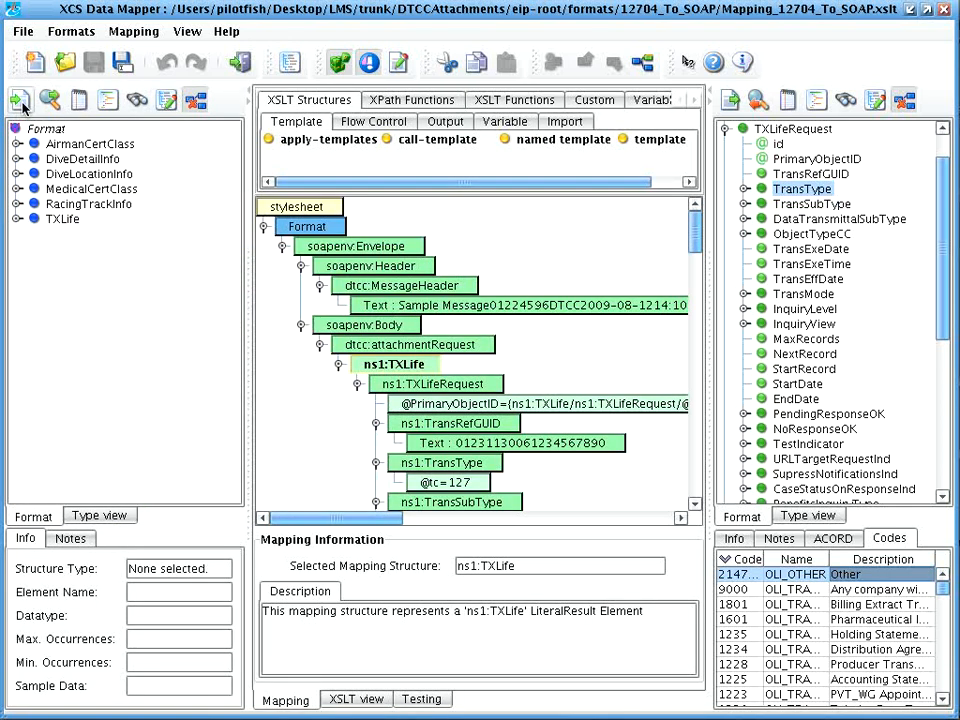
click(21, 101)
click(540, 268)
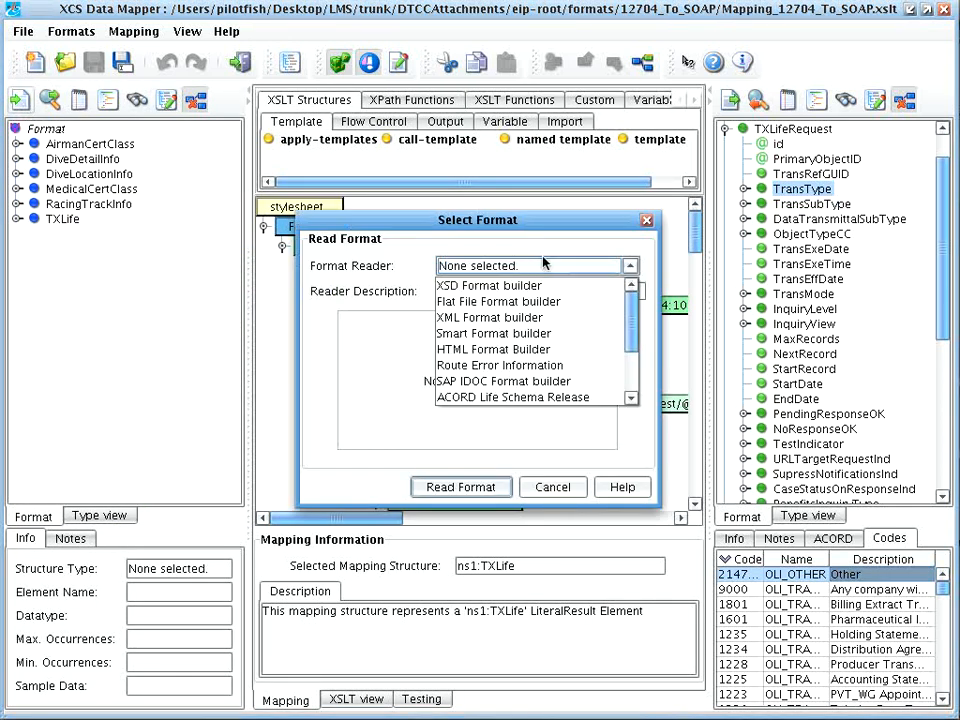
click(540, 268)
click(552, 487)
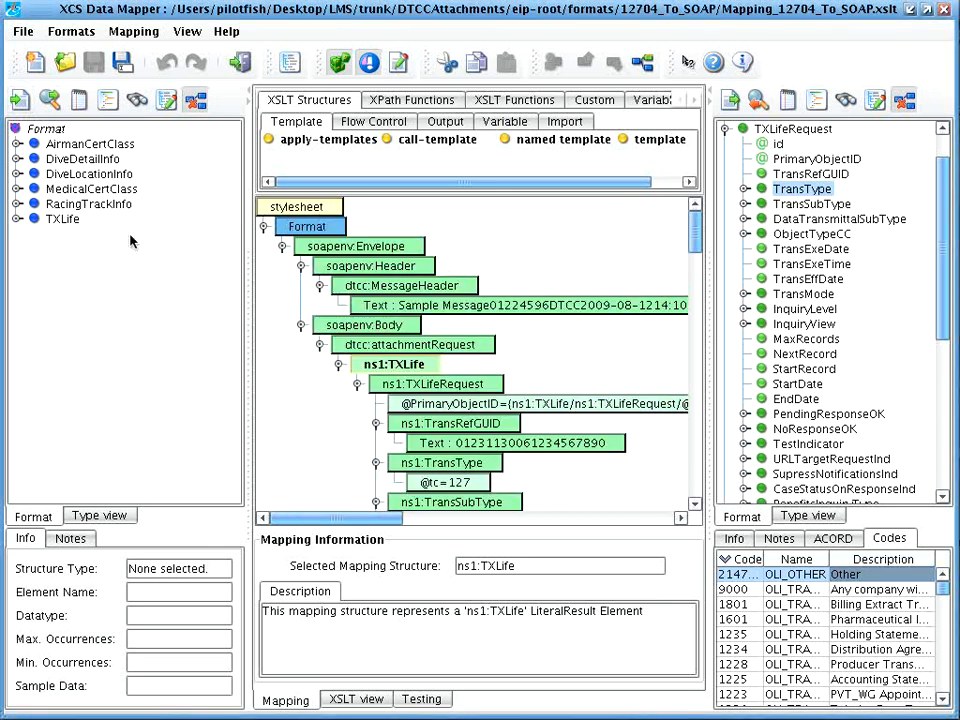
scroll(437, 347, down, 1)
scroll(437, 347, down, 4)
scroll(436, 310, down, 2)
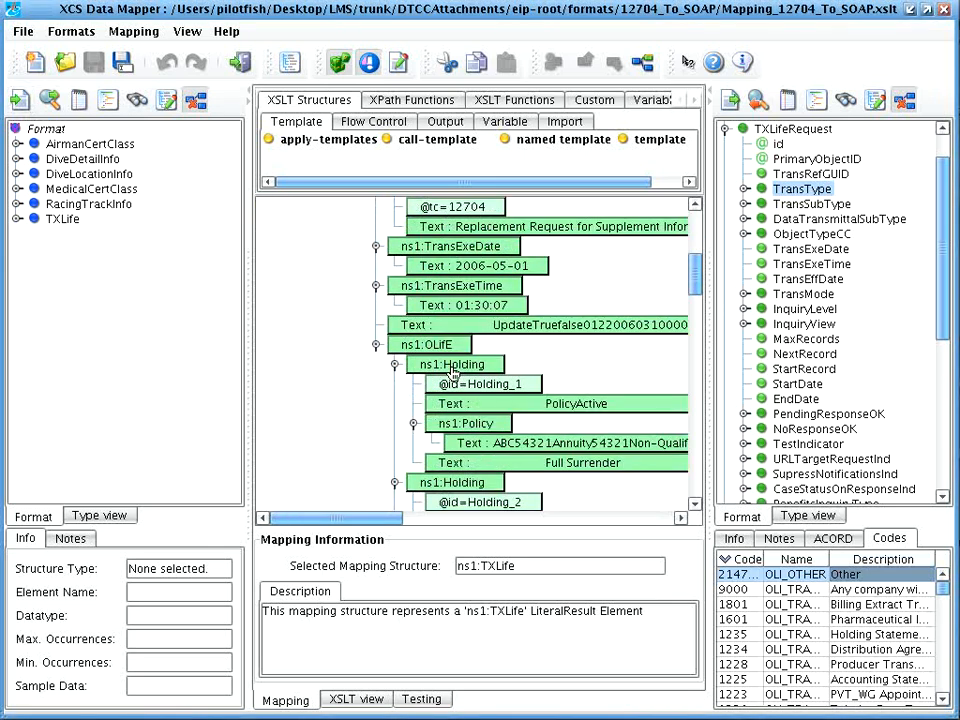
click(437, 309)
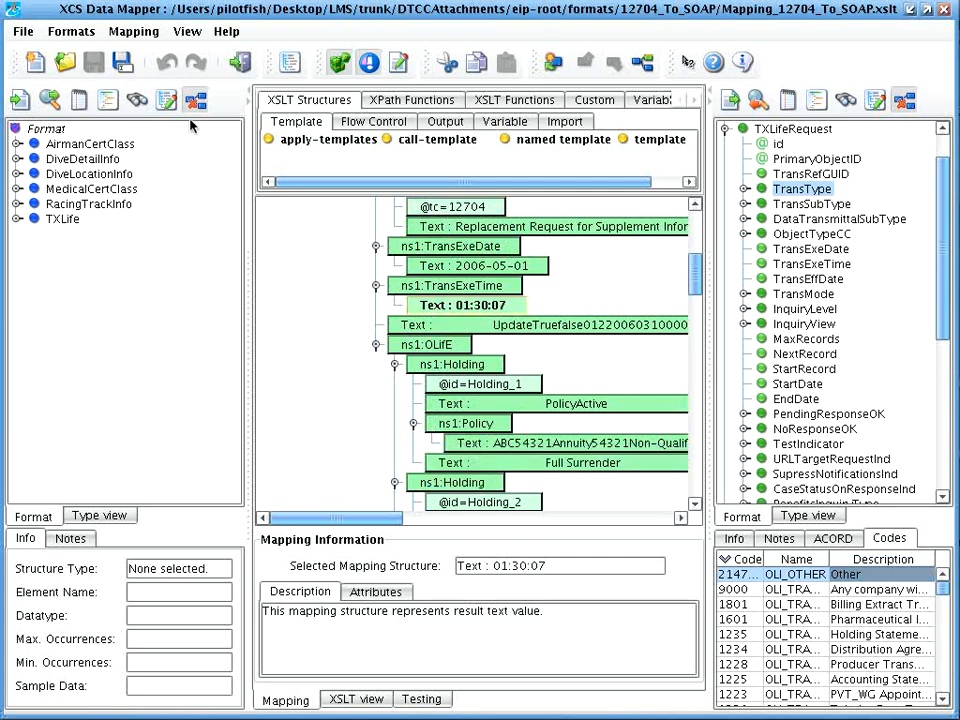
click(240, 62)
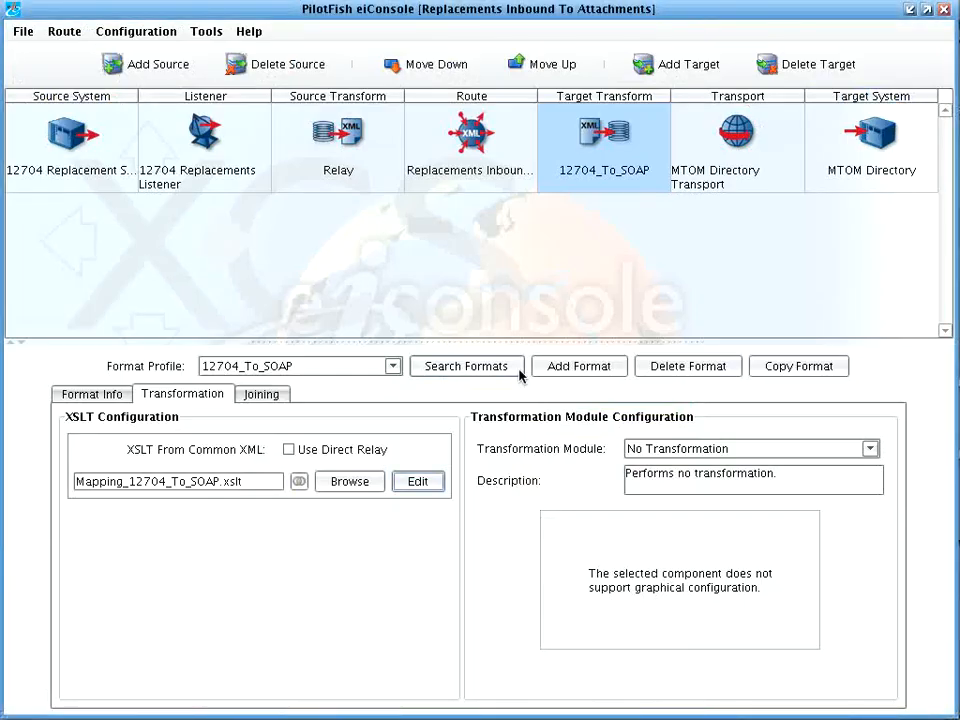
Step: Show the MTOM Directory Transport's processor configuration with the MTOM Output Processor selected
click(681, 182)
click(296, 382)
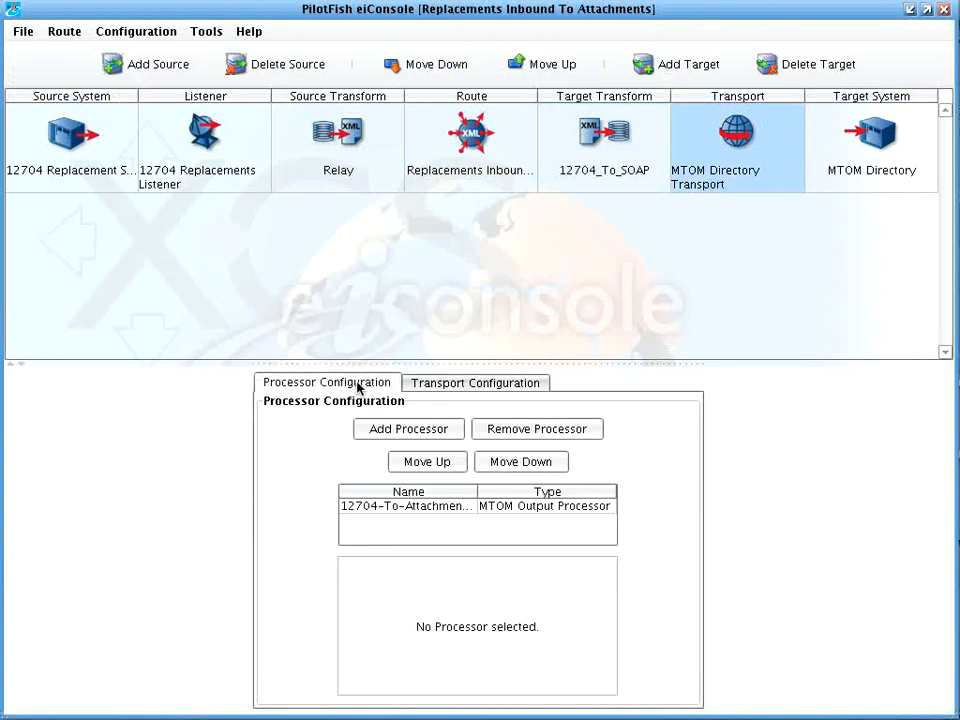
click(393, 518)
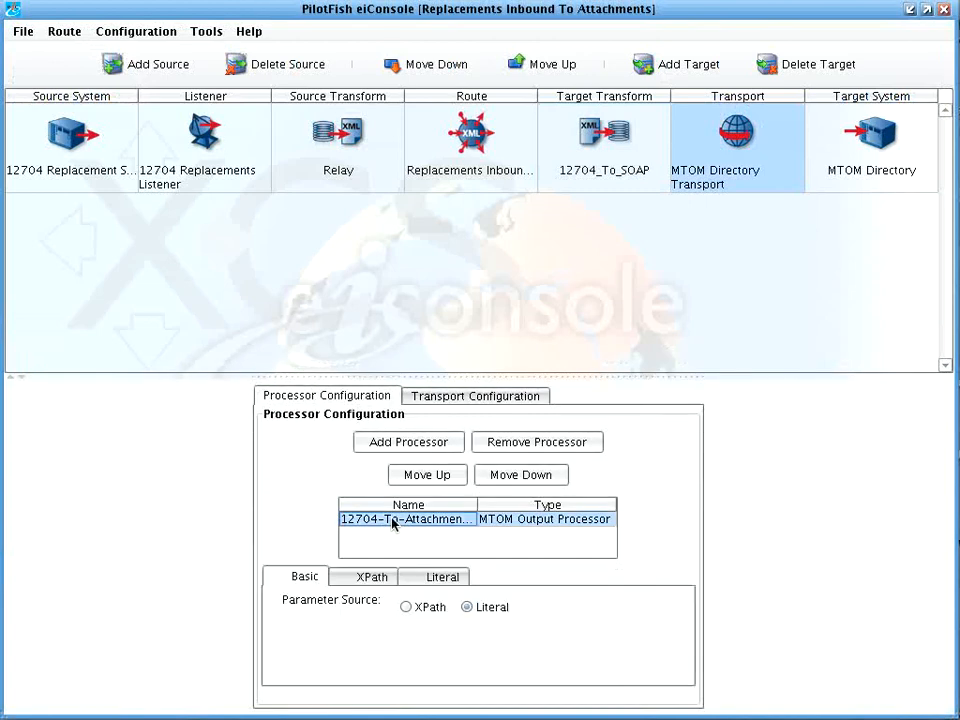
Step: Browse the available processor types in Add Processor, then cancel without adding one
click(416, 447)
click(508, 343)
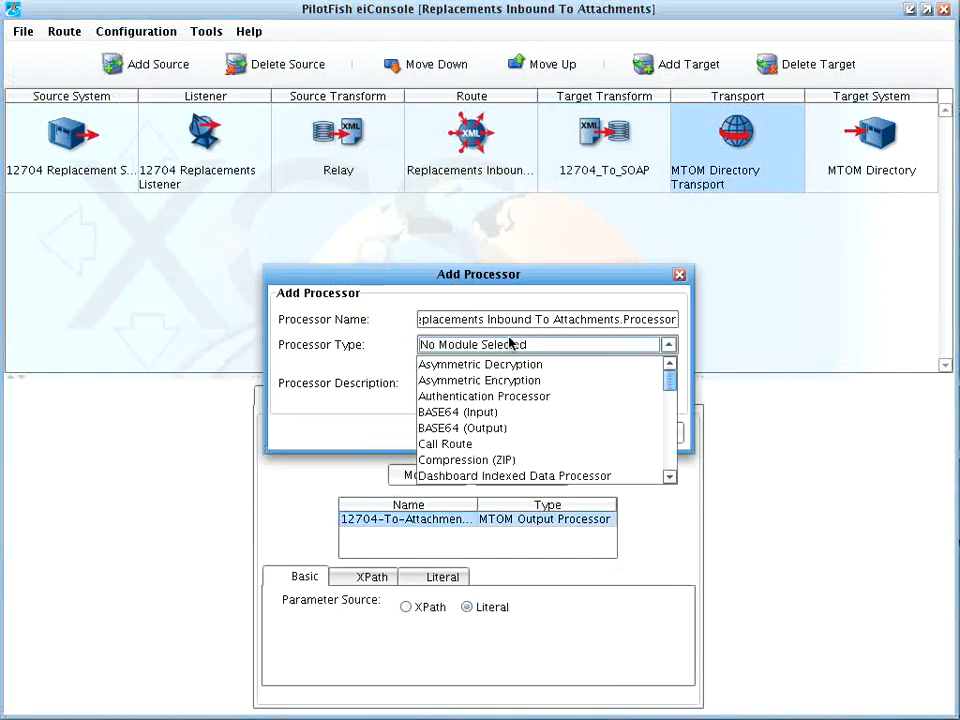
drag(669, 384, 671, 433)
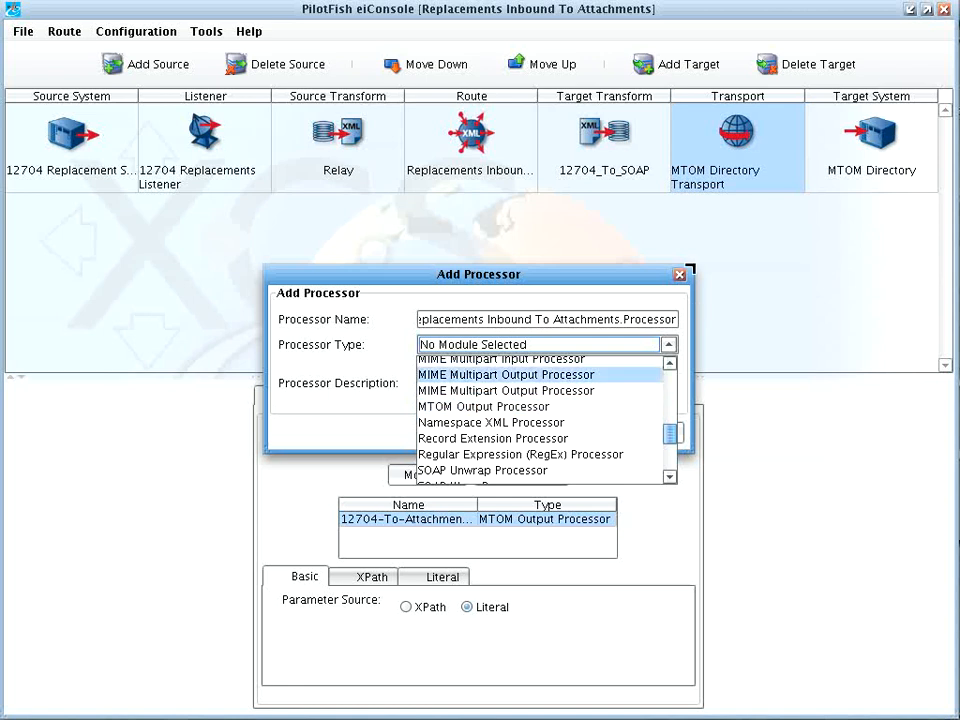
click(680, 277)
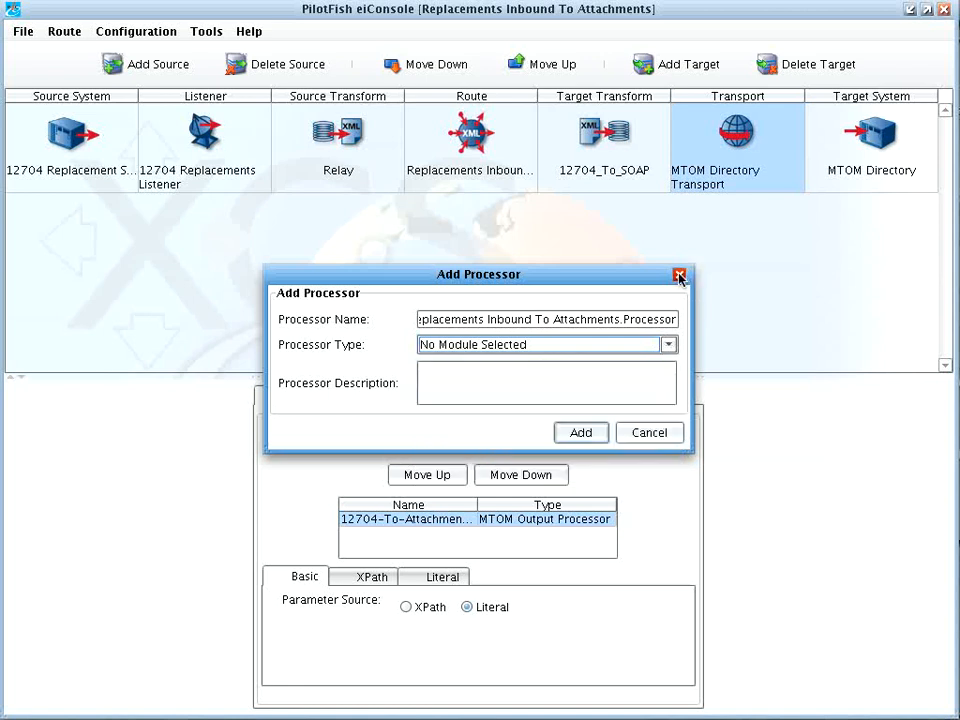
click(679, 277)
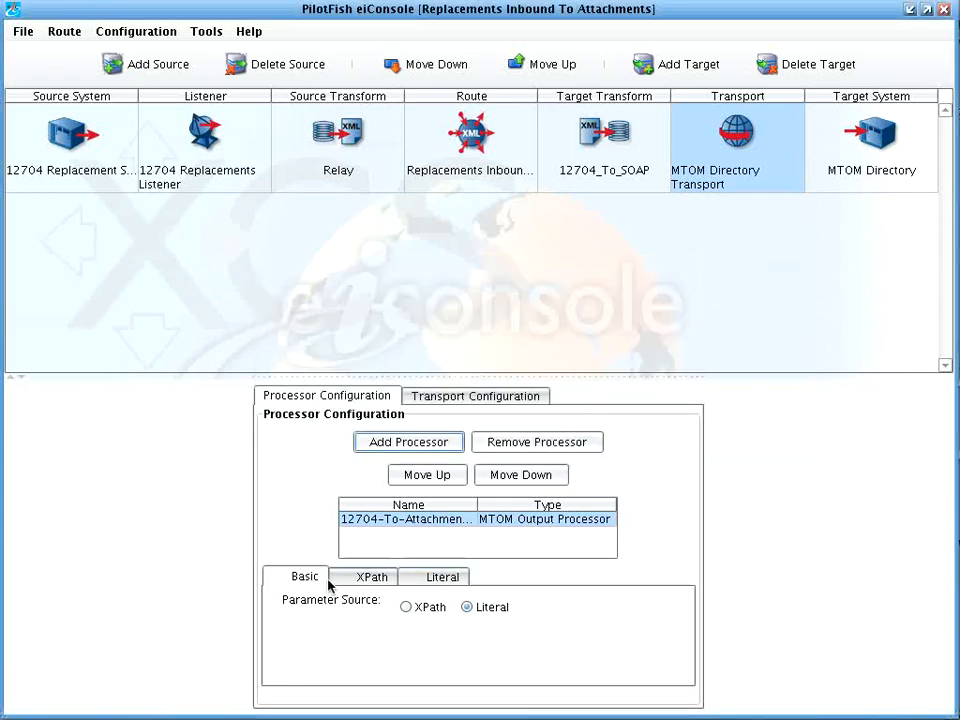
Step: Review the processor's XPath and Literal parameters (application/pdf, MTOMAttachment.pdf), then bring up Route File Management
click(372, 579)
click(430, 578)
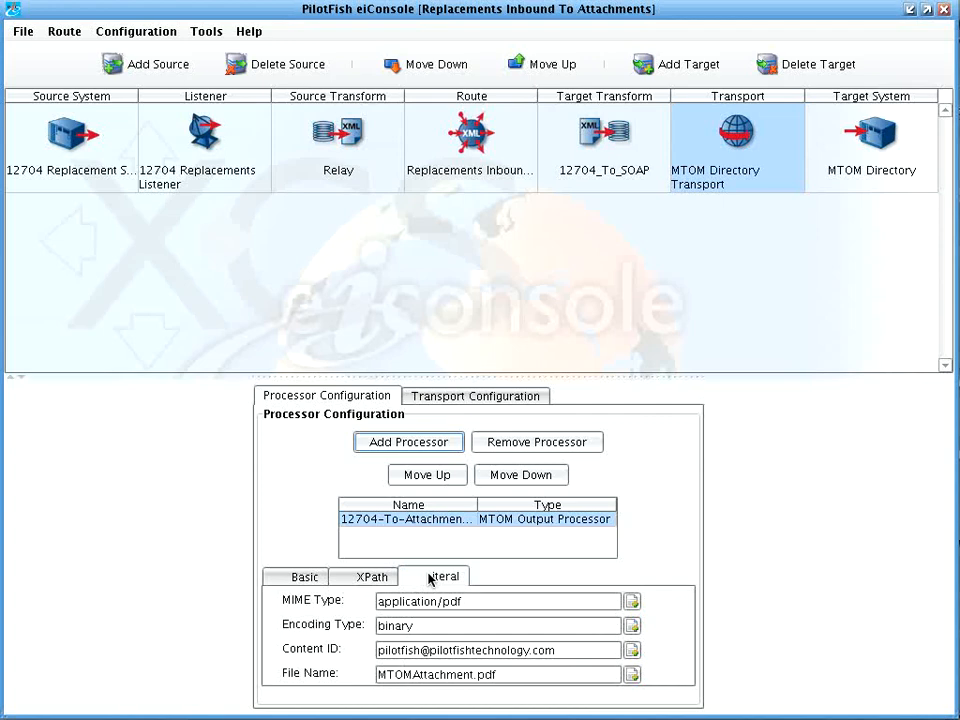
click(28, 33)
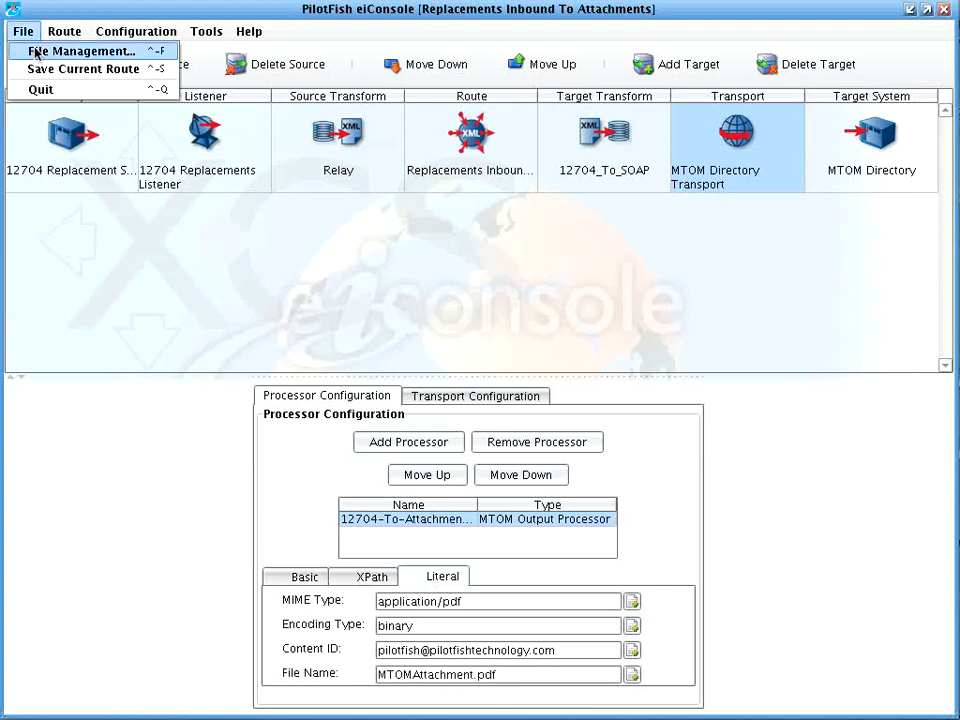
click(35, 52)
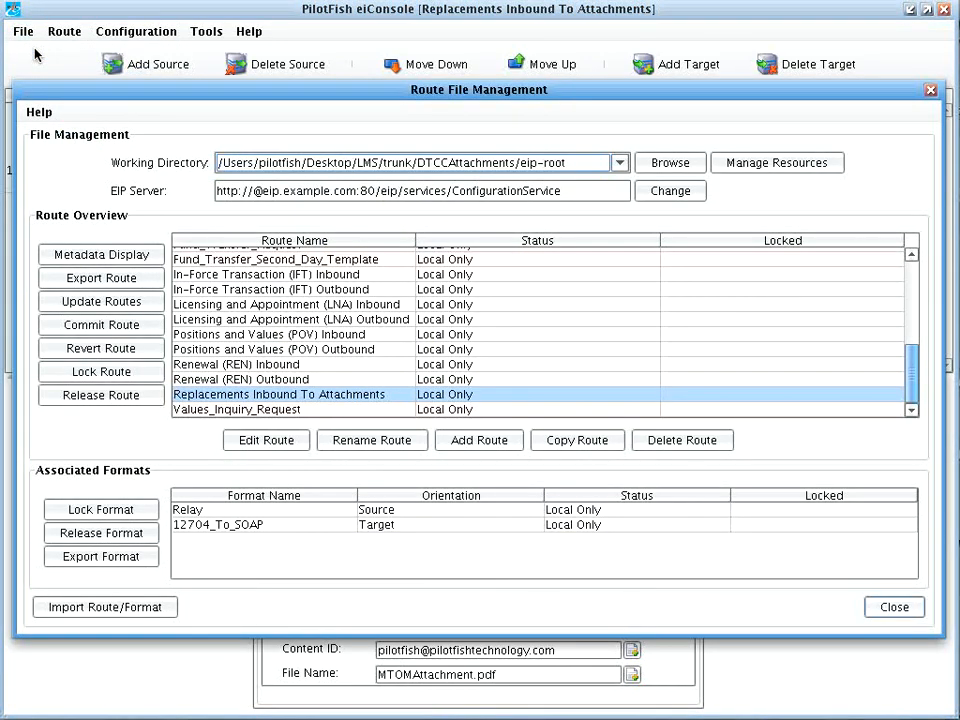